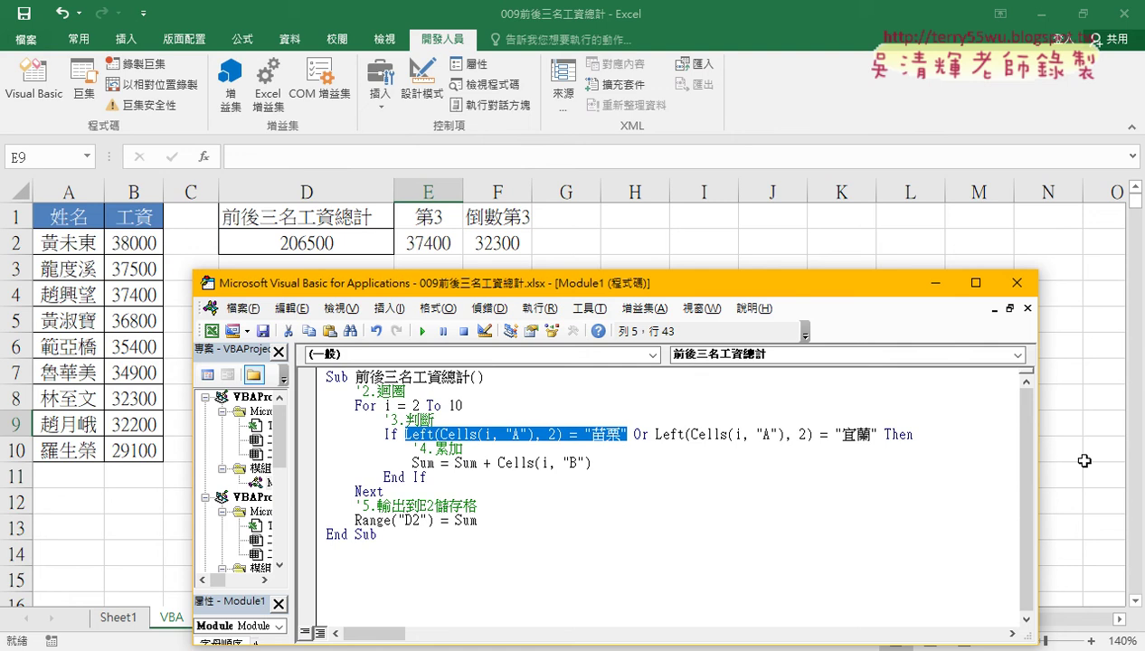
# Strip the Left( call and the , 2) = "苗栗" comparison from the first If condition
pyautogui.moveTo(492, 291)
pyautogui.mouseDown()
pyautogui.moveTo(656, 224)
pyautogui.moveTo(486, 287)
pyautogui.mouseUp()
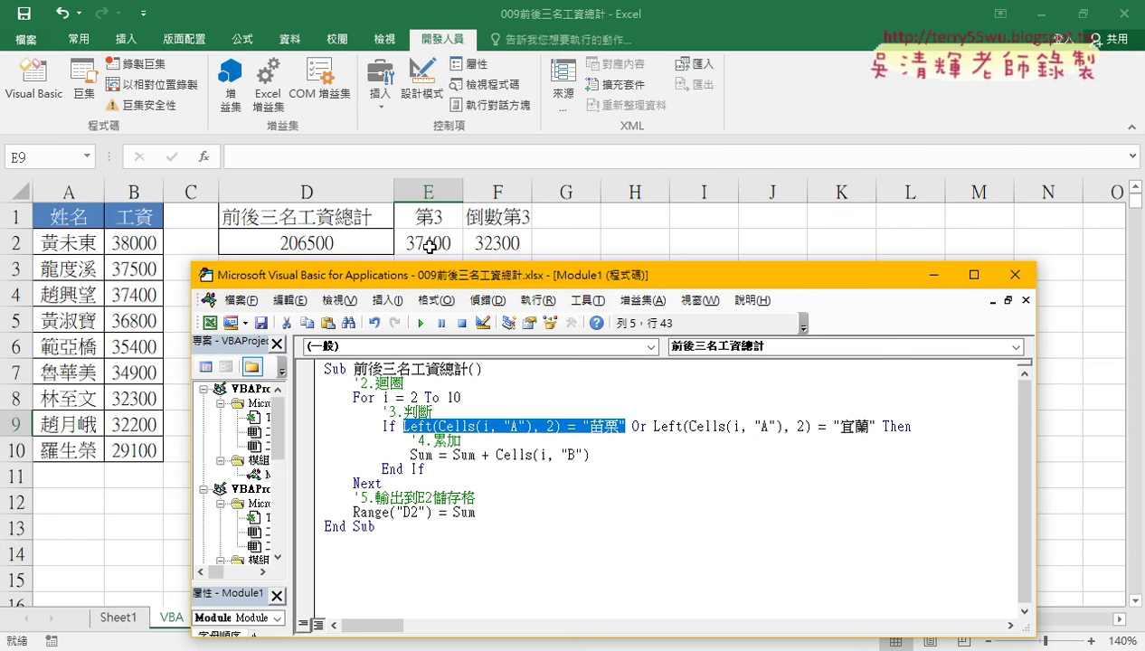
pyautogui.click(500, 426)
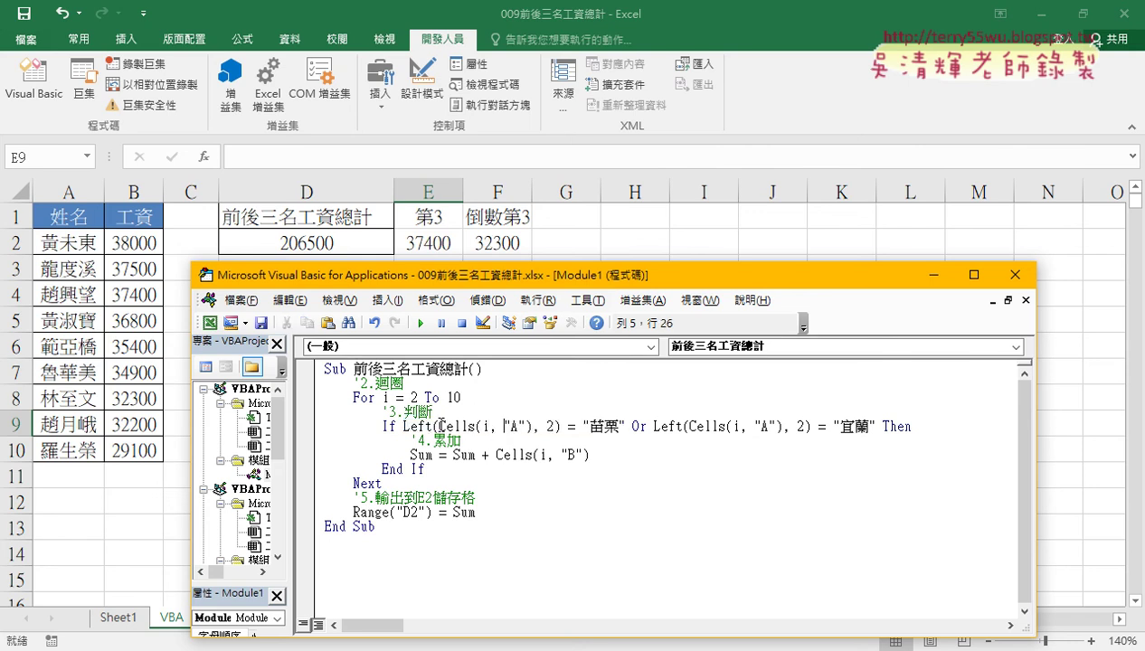
pyautogui.moveTo(442, 426); pyautogui.dragTo(403, 426)
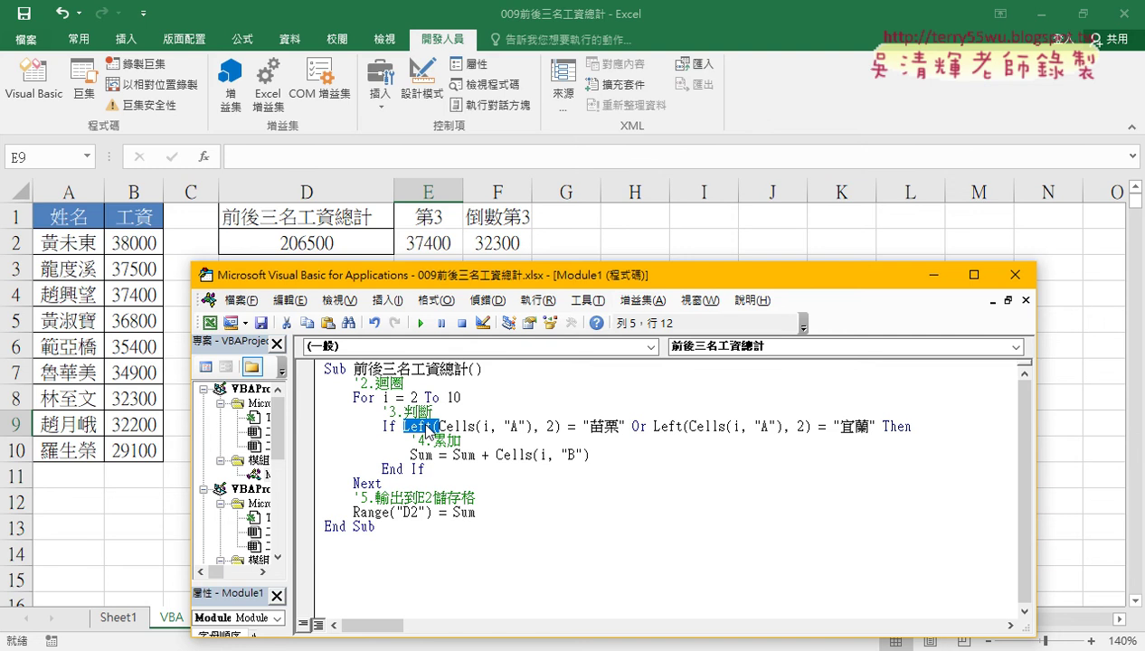
pyautogui.press('Delete')
pyautogui.press('Right')
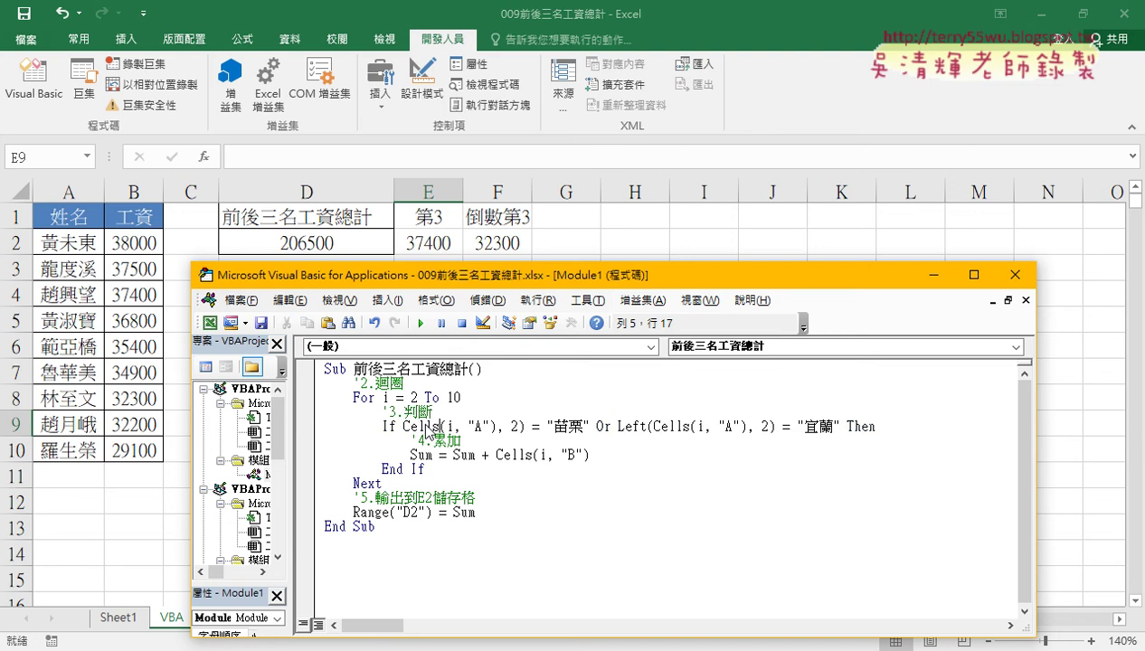
pyautogui.press('Right')
pyautogui.press('Right')
pyautogui.press('Right')
pyautogui.press('Right')
pyautogui.press('Right')
pyautogui.press('Delete')
pyautogui.press('Delete')
pyautogui.press('Delete')
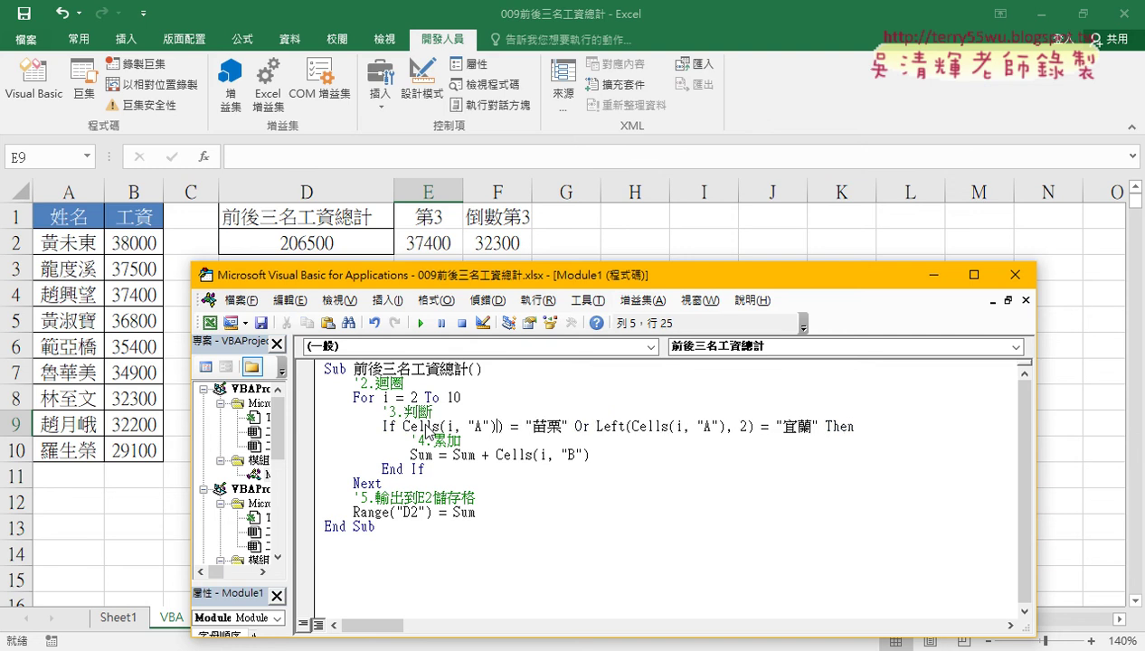
pyautogui.press('Delete')
pyautogui.press('Delete')
pyautogui.press('Delete')
pyautogui.press('Delete')
pyautogui.press('Delete')
pyautogui.press('Delete')
pyautogui.press('Delete')
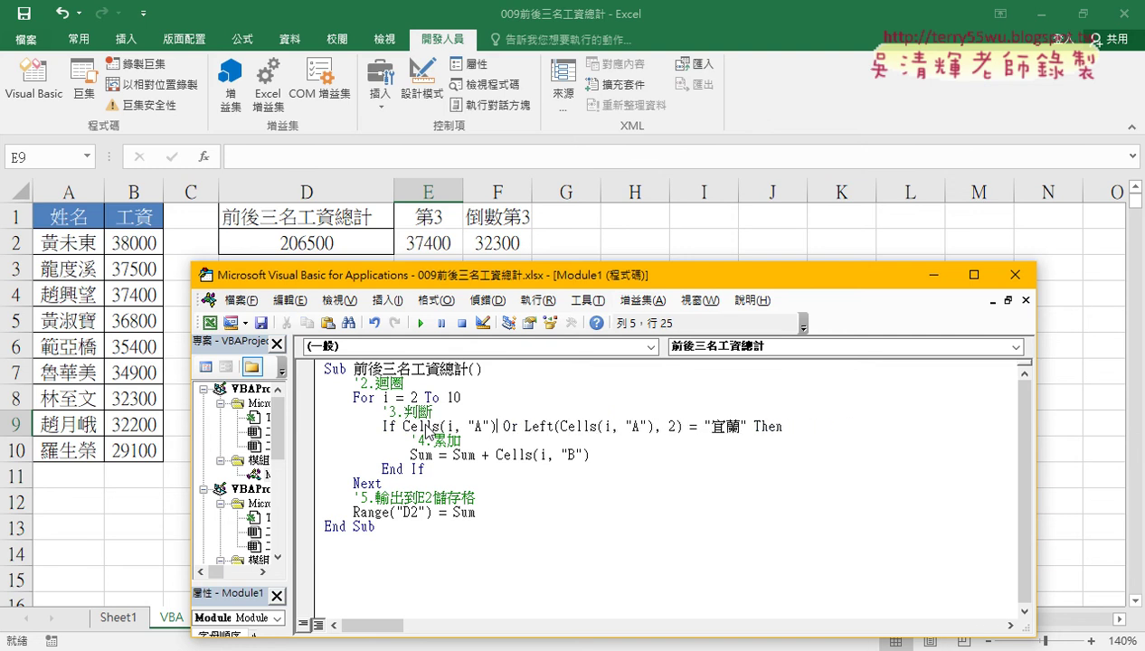
# Change the column to "B" so the condition reads Cells(i, "B") >= Range("E2")
pyautogui.press('BackSpace')
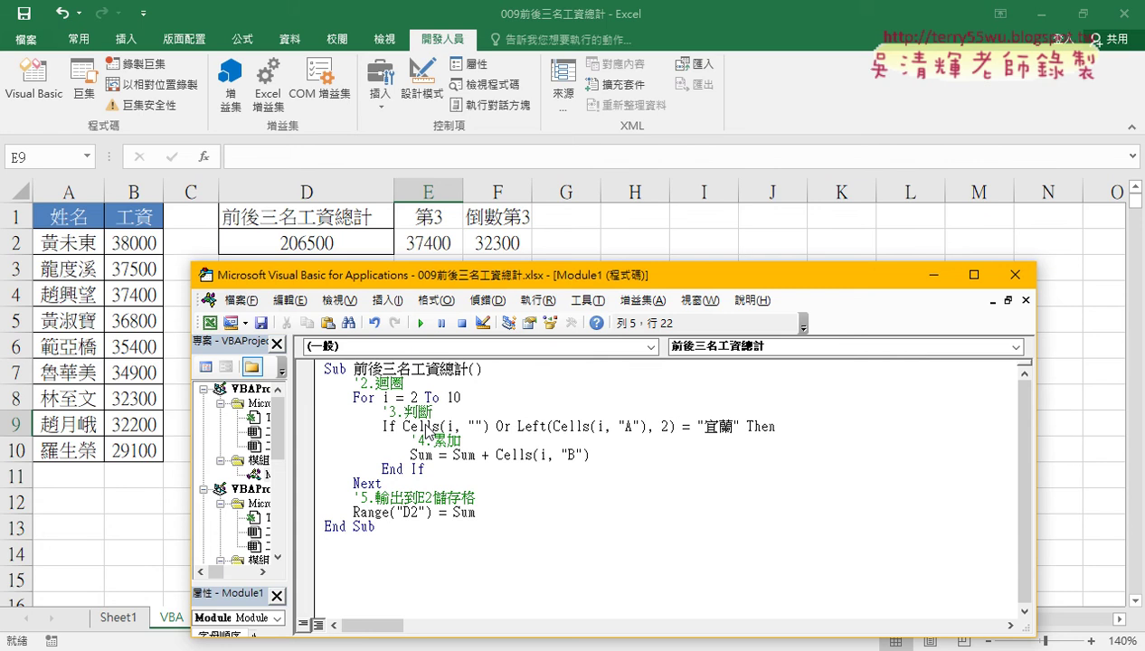
pyautogui.write('B')
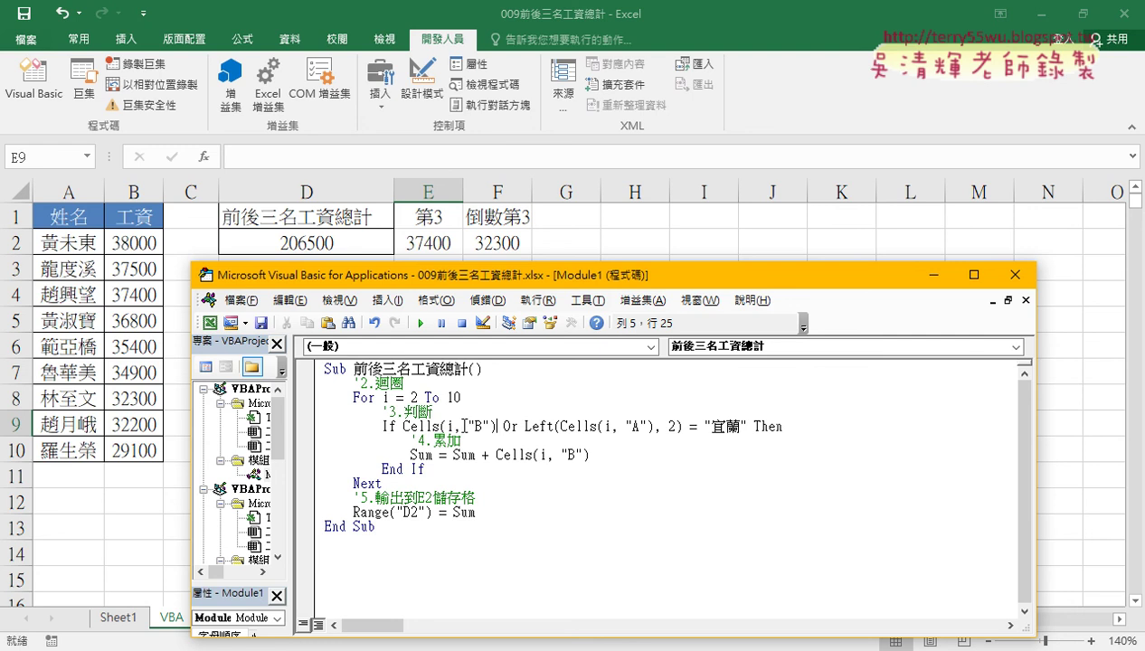
pyautogui.write('>')
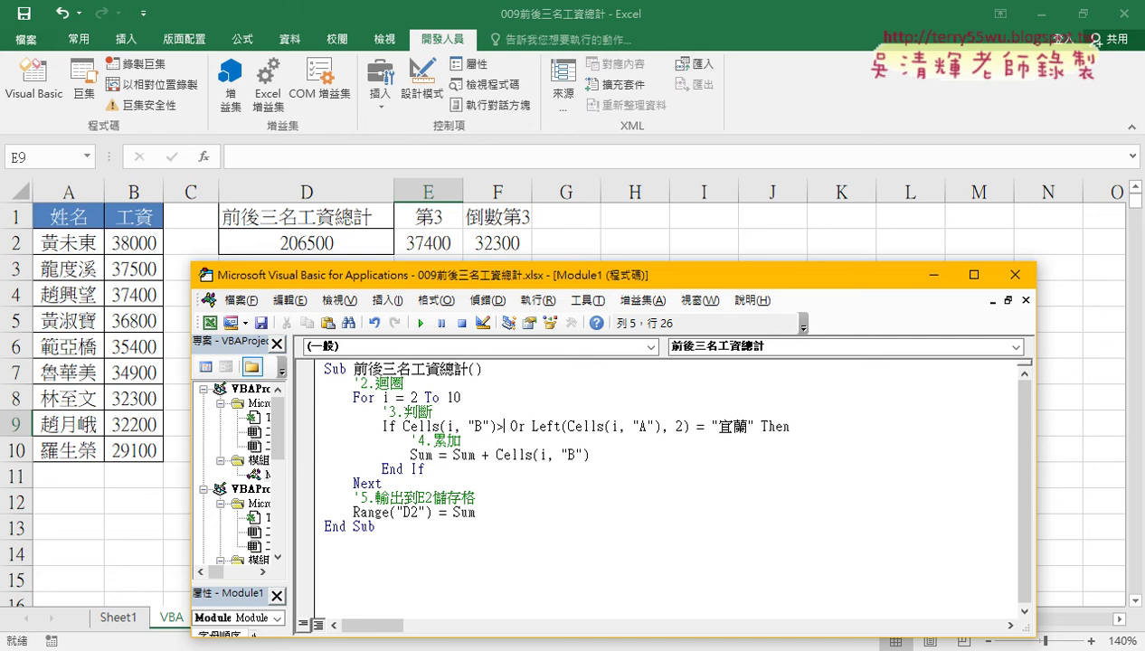
pyautogui.write('=')
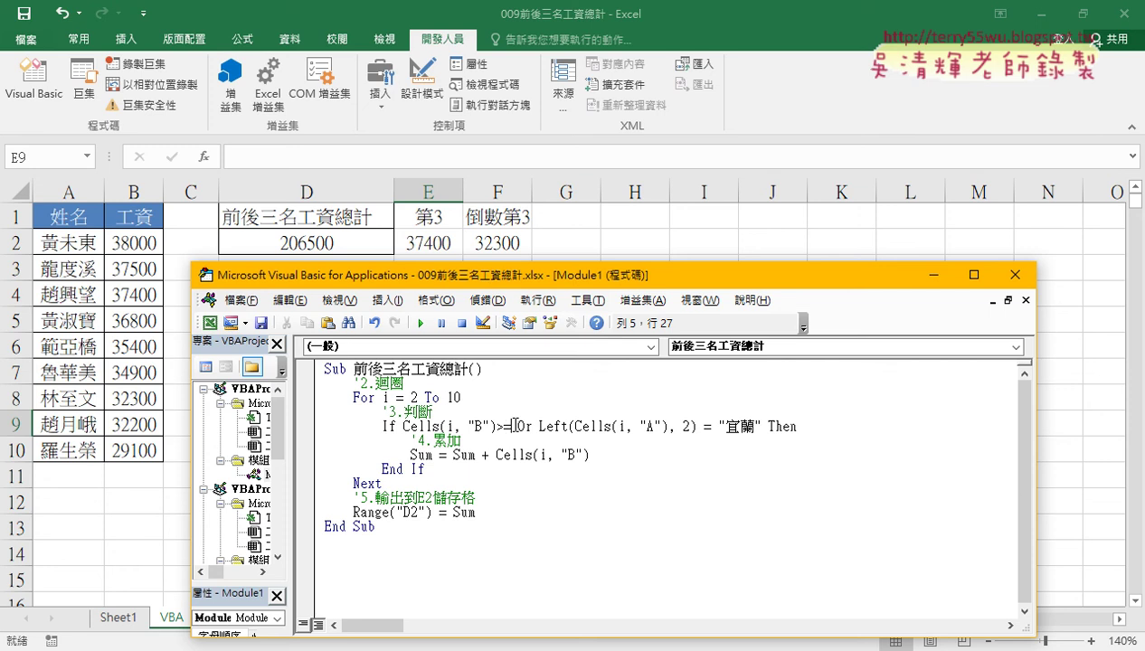
pyautogui.write('ra')
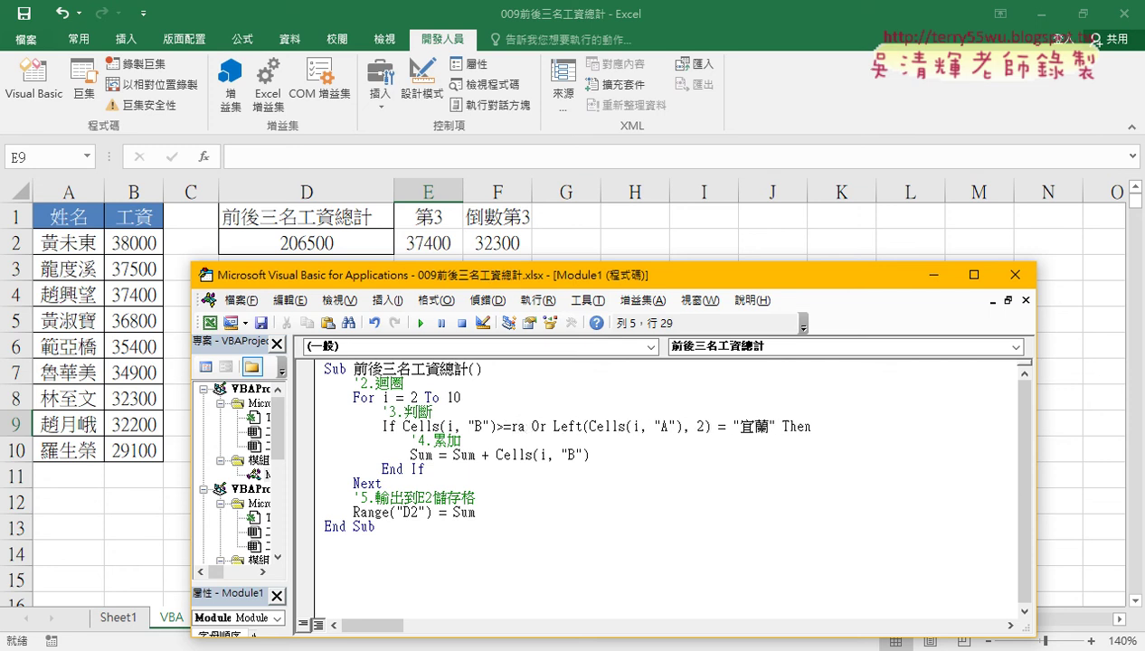
pyautogui.write('nge(')
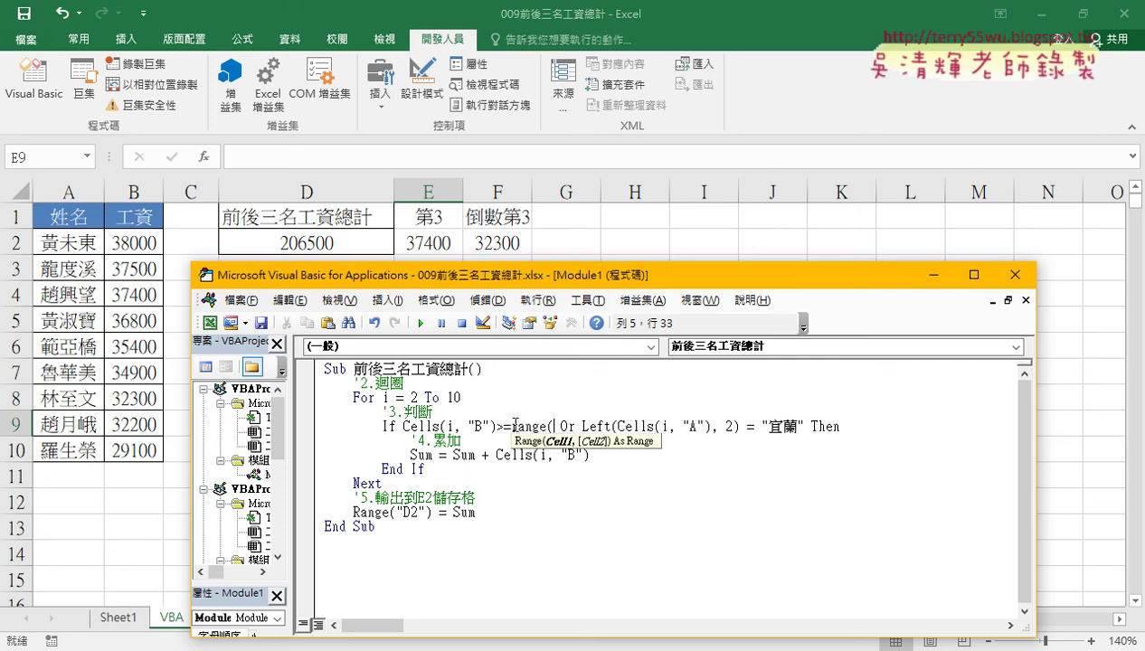
pyautogui.write('"E')
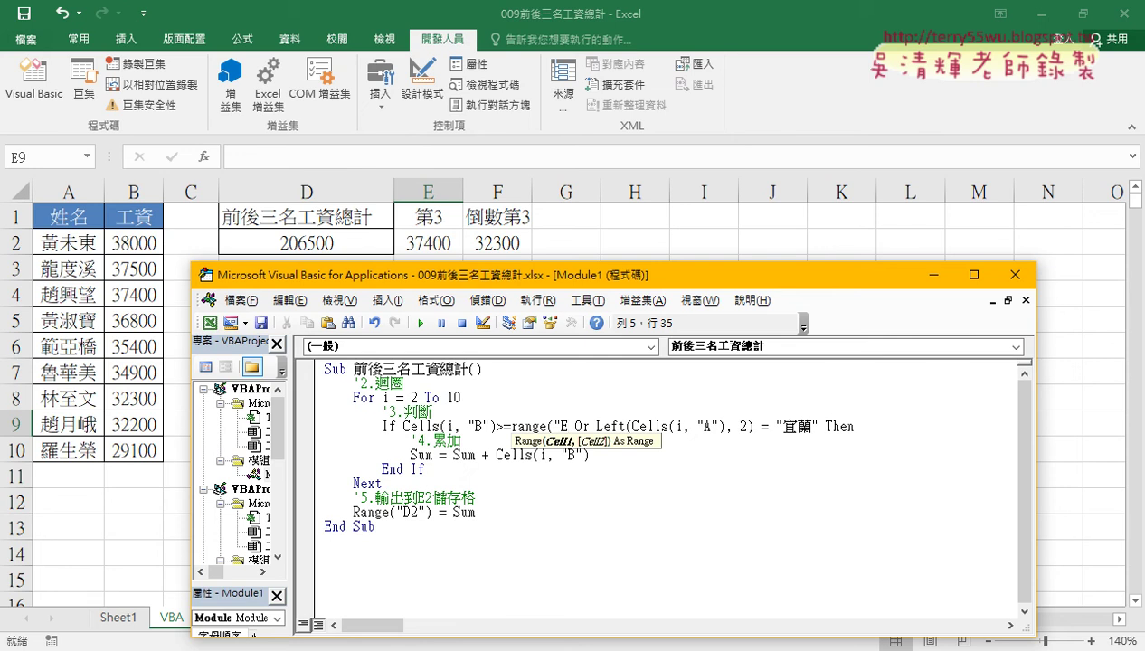
pyautogui.write('2")')
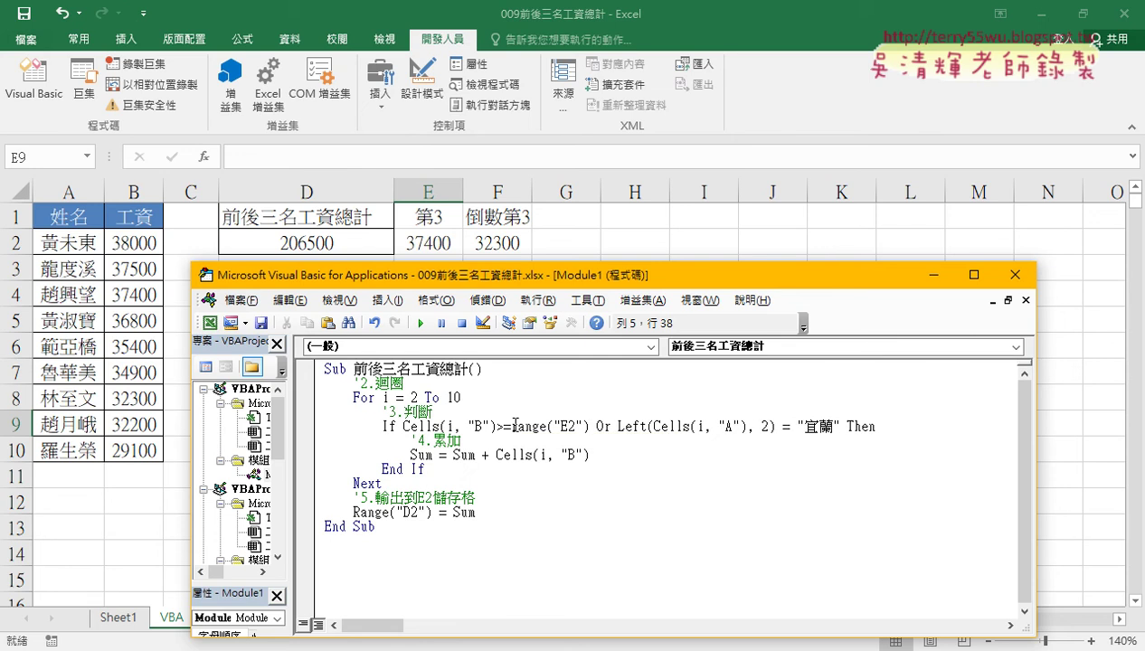
pyautogui.click(601, 483)
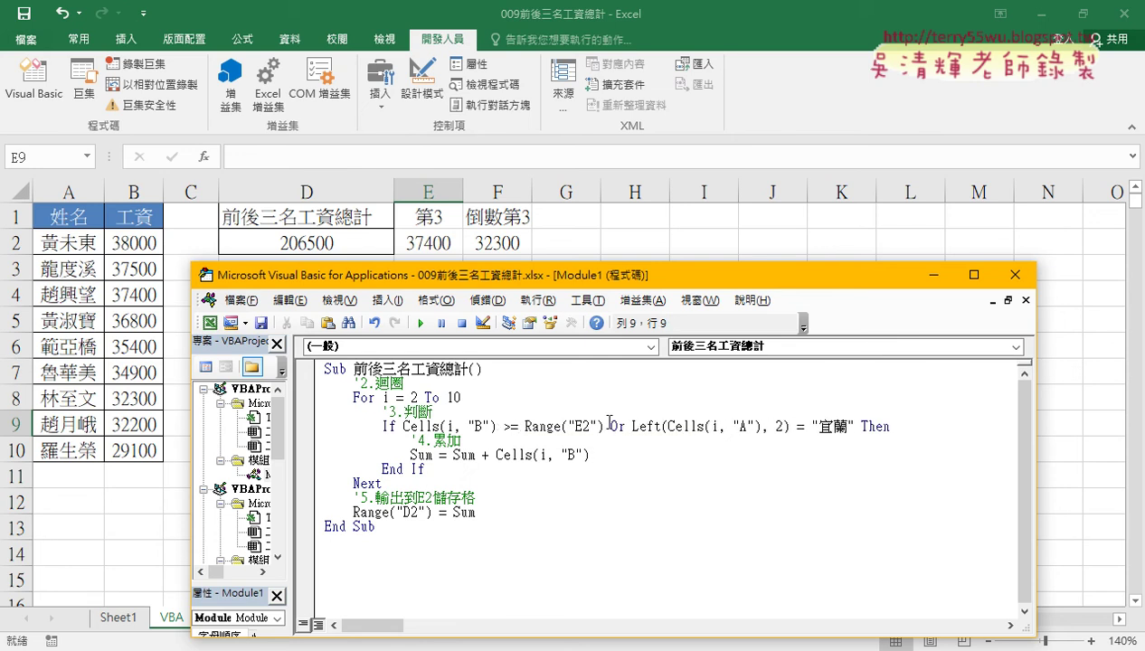
pyautogui.moveTo(604, 426); pyautogui.dragTo(404, 427)
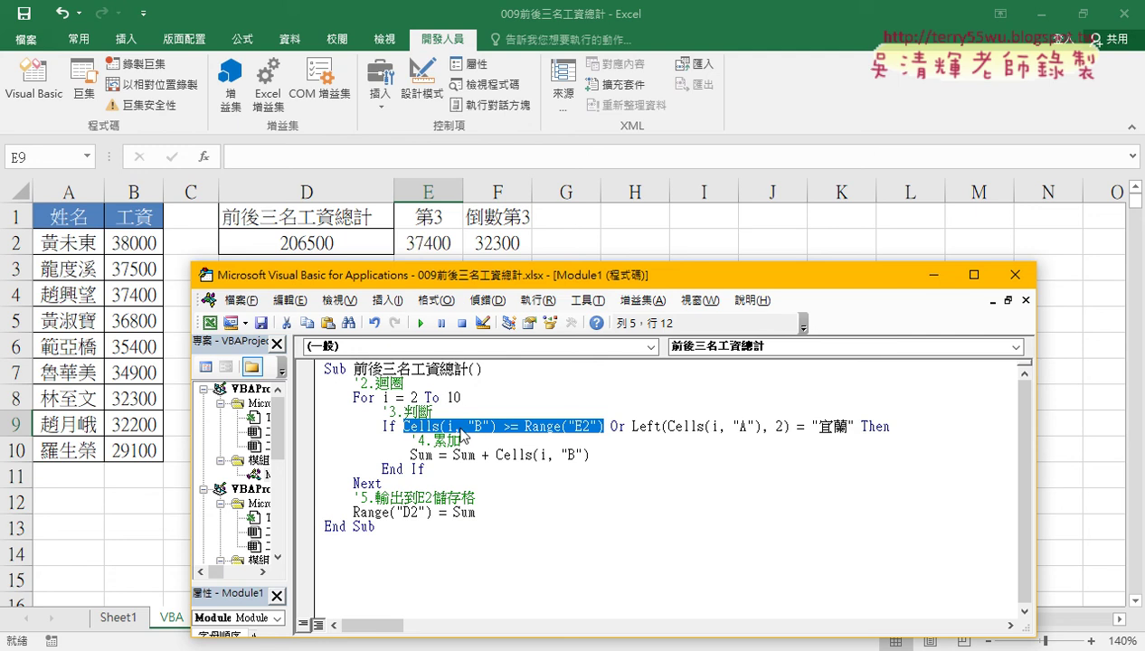
# Remove the 宜蘭 check and reuse the first salary comparison after Or
pyautogui.moveTo(632, 426); pyautogui.dragTo(855, 426)
pyautogui.press('Delete')
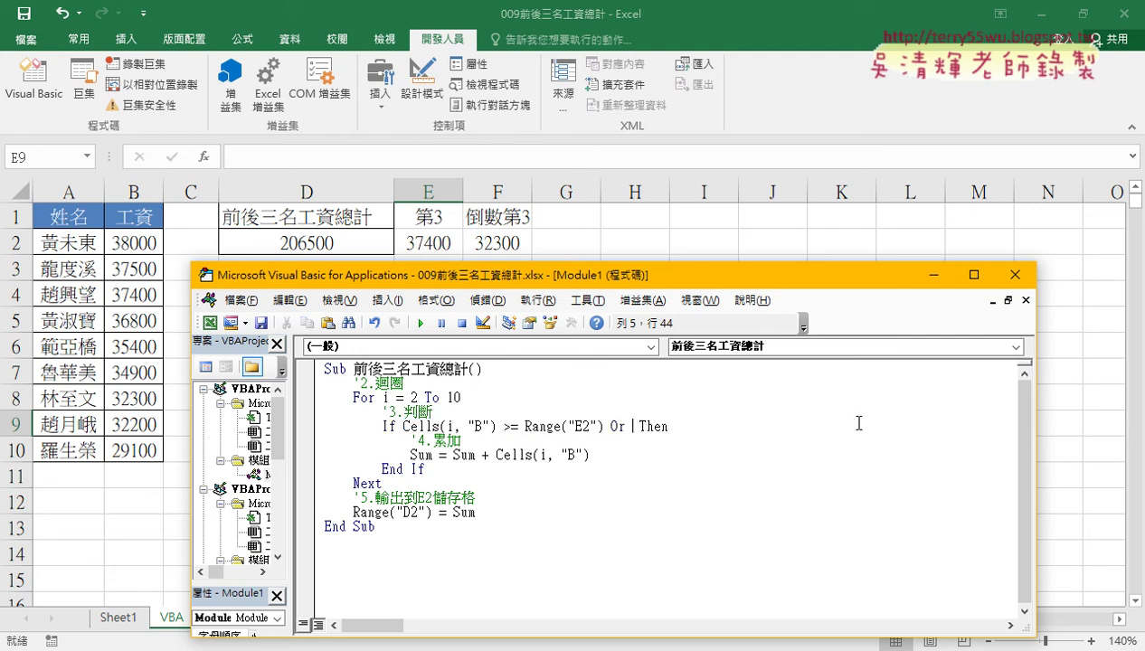
pyautogui.moveTo(404, 426); pyautogui.dragTo(631, 429)
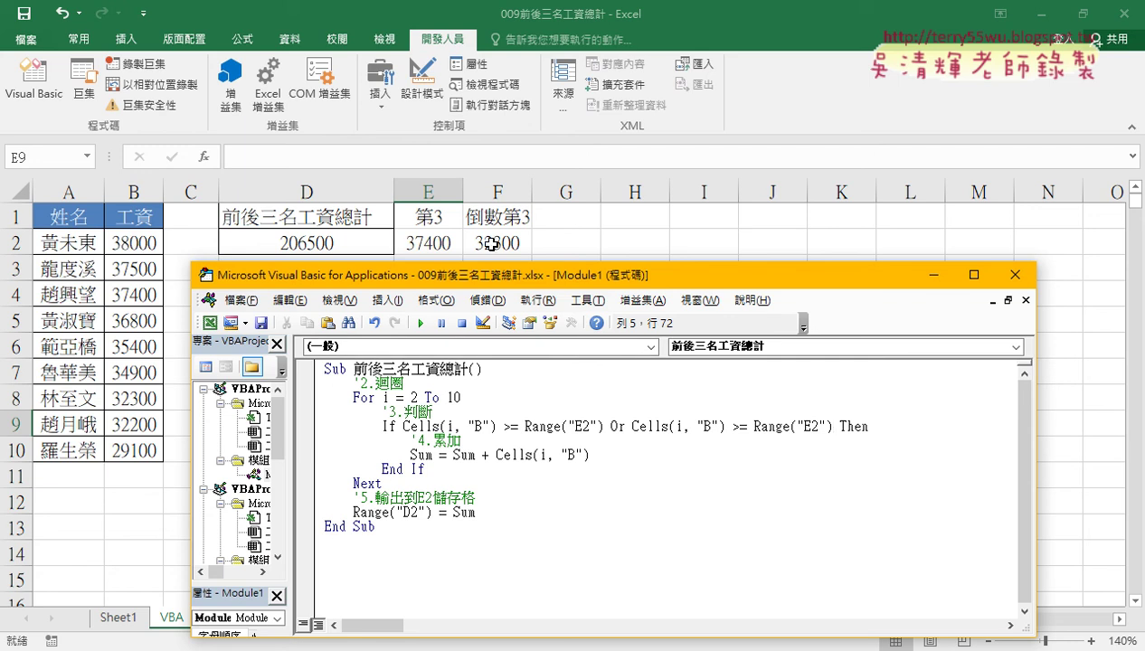
# Turn the copied comparison into Cells(i, "B") <= Range("F2")
pyautogui.moveTo(740, 426); pyautogui.dragTo(730, 426)
pyautogui.write('<')
pyautogui.click(812, 427)
pyautogui.moveTo(811, 427); pyautogui.dragTo(800, 427)
pyautogui.write('F')
pyautogui.click(480, 427)
pyautogui.click(637, 427)
pyautogui.moveTo(403, 426); pyautogui.dragTo(833, 426)
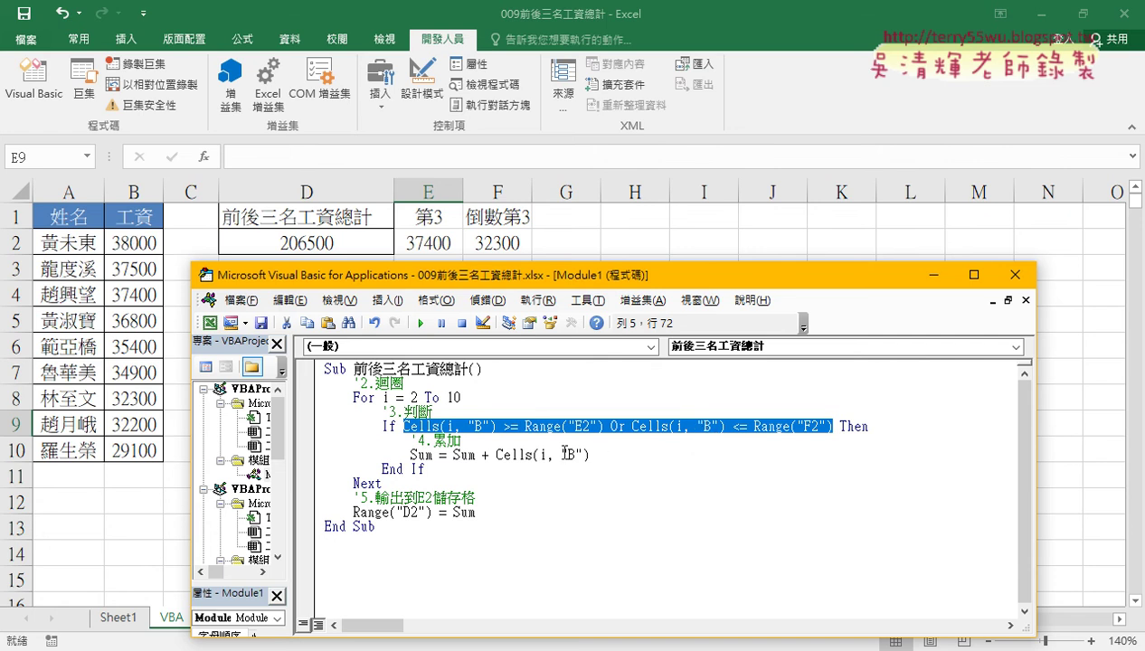
pyautogui.moveTo(590, 455); pyautogui.dragTo(495, 455)
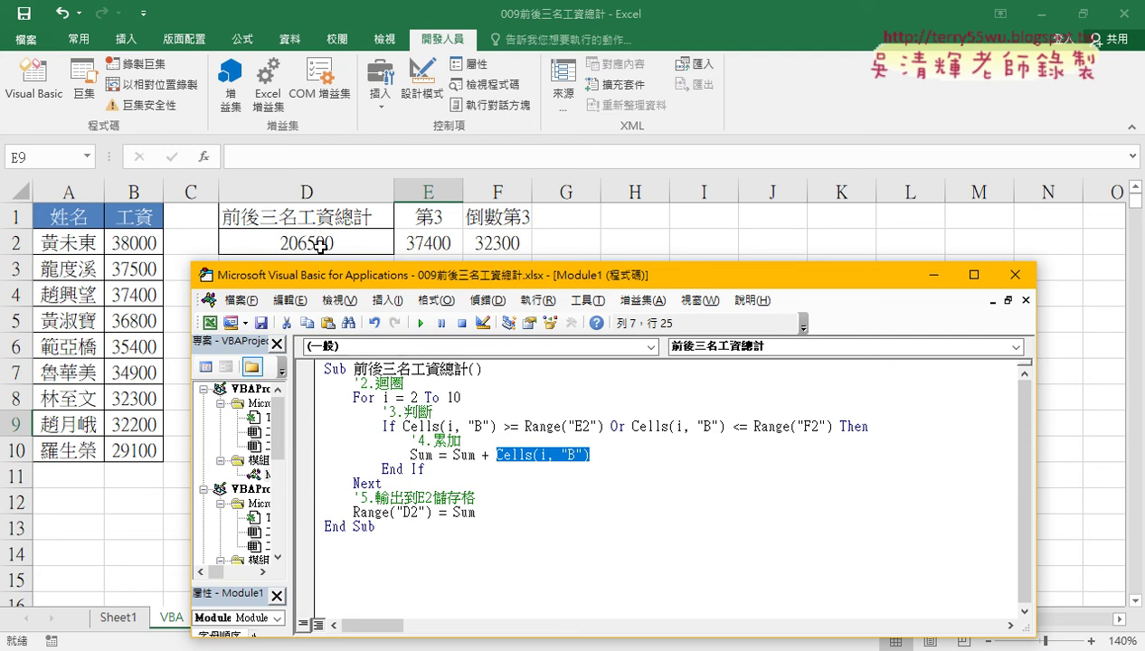
pyautogui.click(320, 243)
pyautogui.press('Delete')
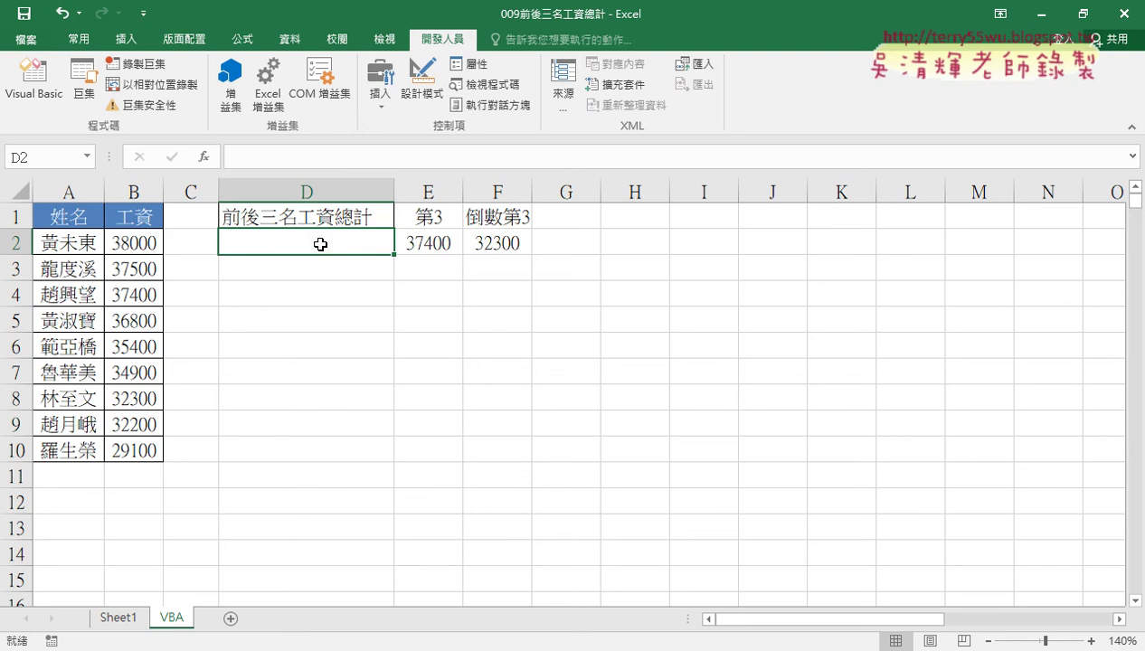
pyautogui.click(27, 85)
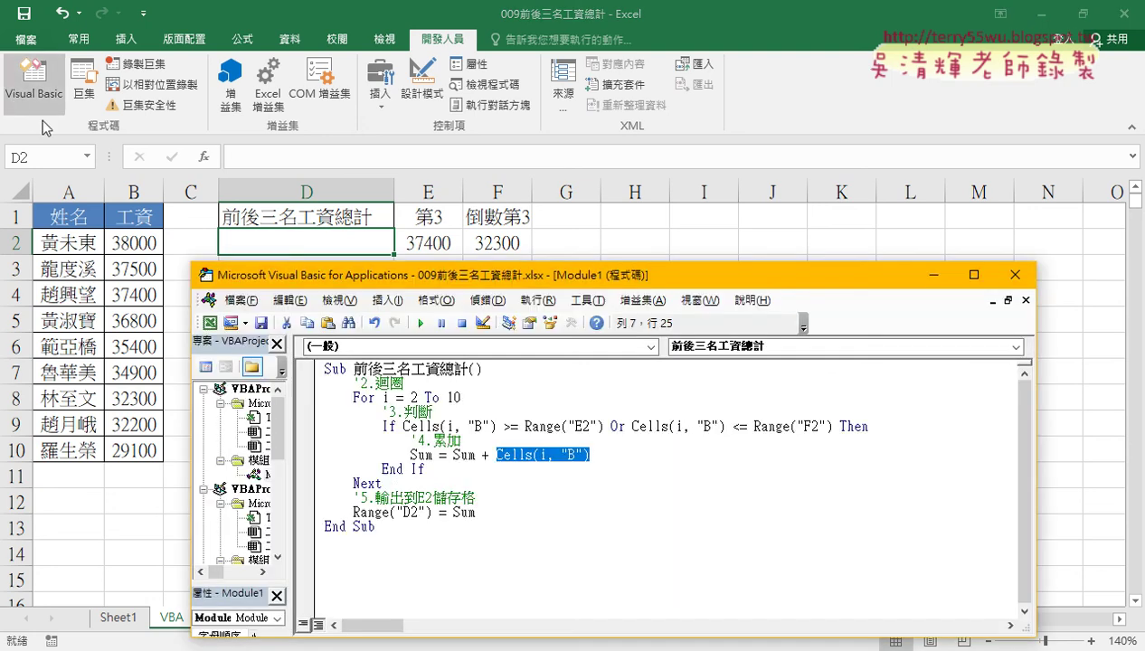
pyautogui.moveTo(424, 513); pyautogui.dragTo(361, 513)
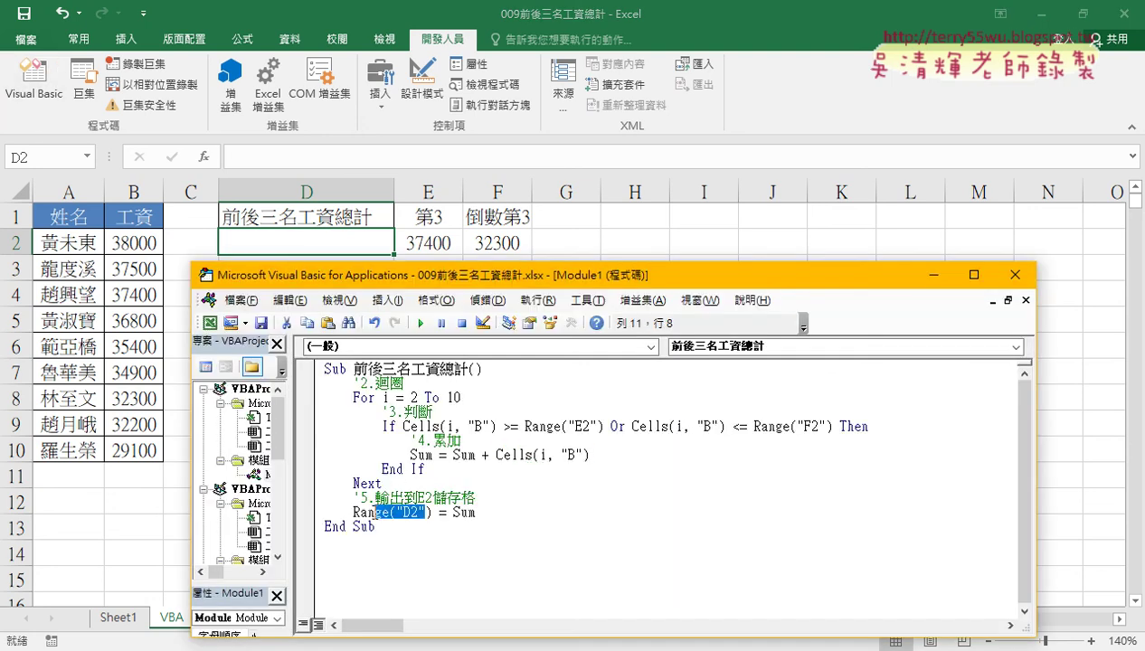
pyautogui.moveTo(549, 269); pyautogui.dragTo(586, 265)
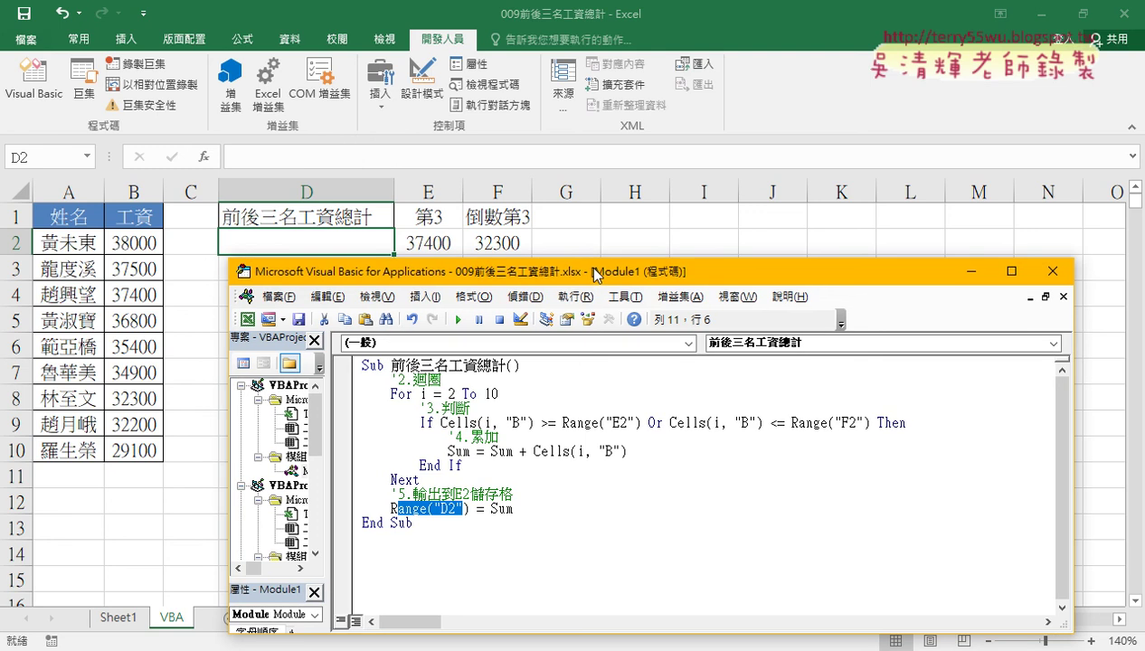
pyautogui.moveTo(442, 422); pyautogui.dragTo(873, 424)
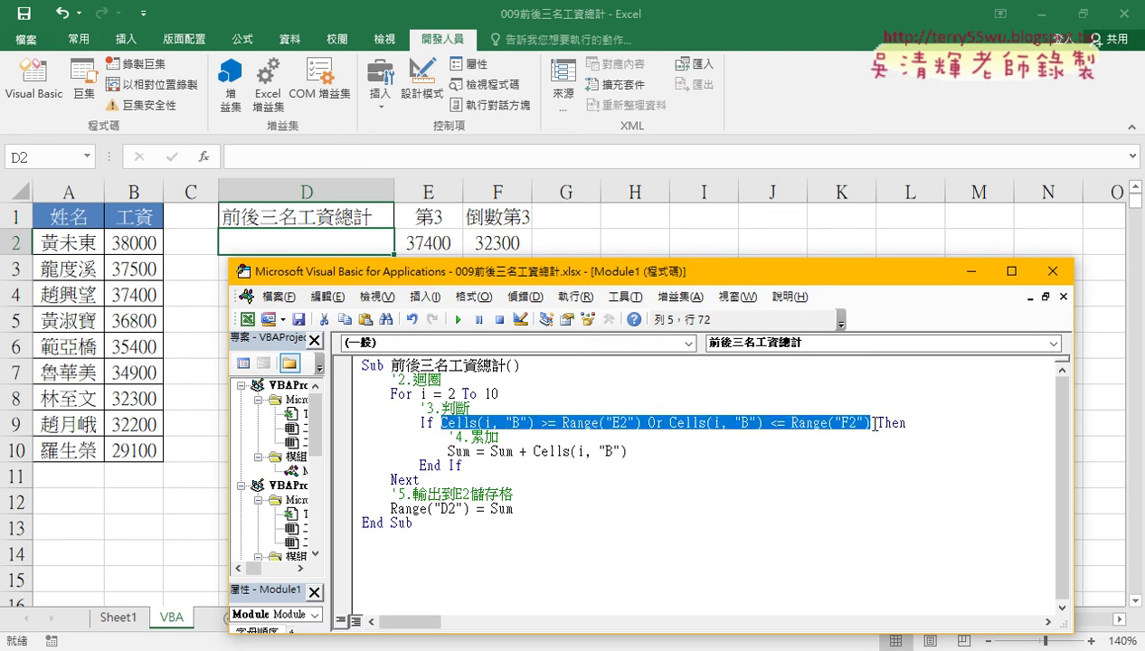
# Step through the loop with F8 watching Sum, then continue until D2 shows 206500
pyautogui.click(730, 448)
pyautogui.press('F8')
pyautogui.press('F8')
pyautogui.press('F8')
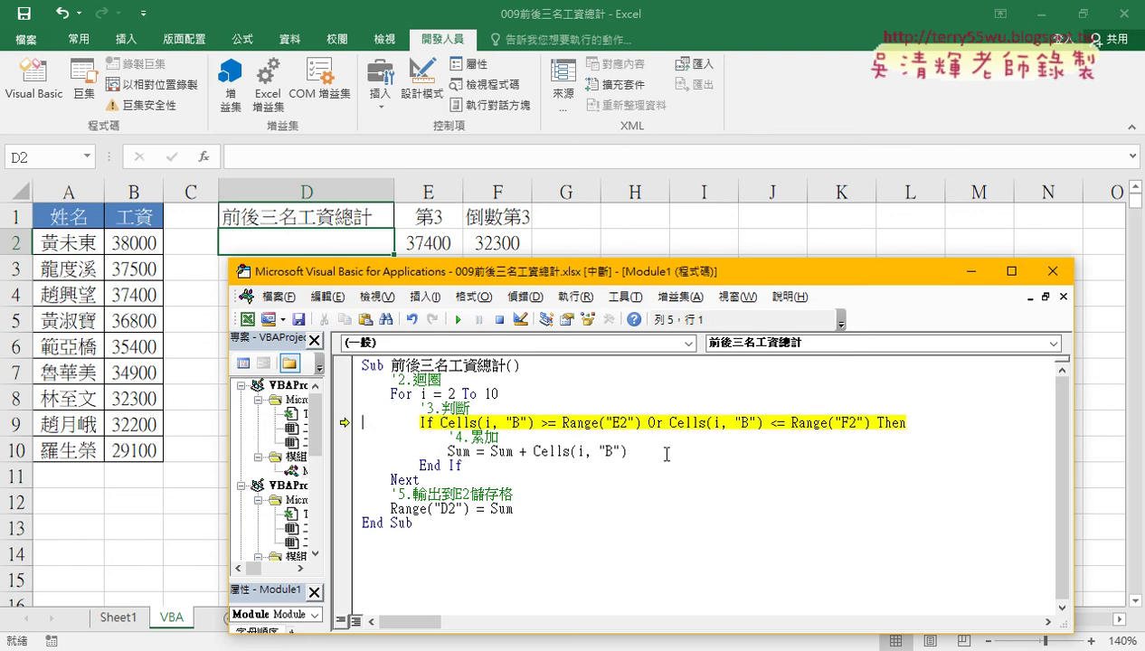
pyautogui.press('F8')
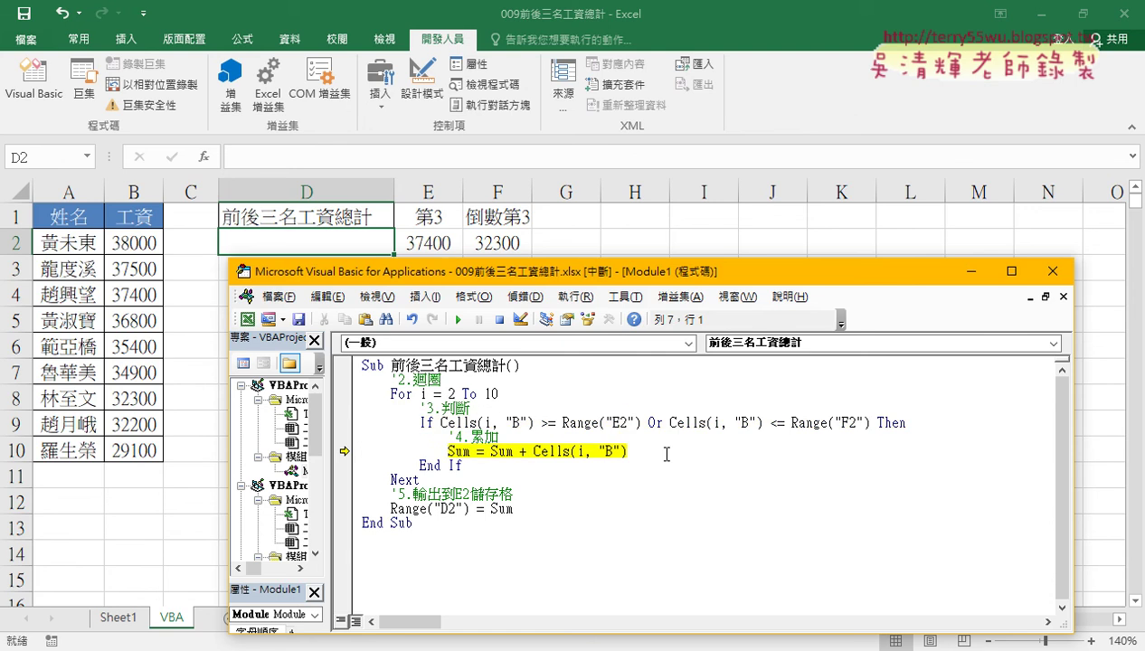
pyautogui.press('F8')
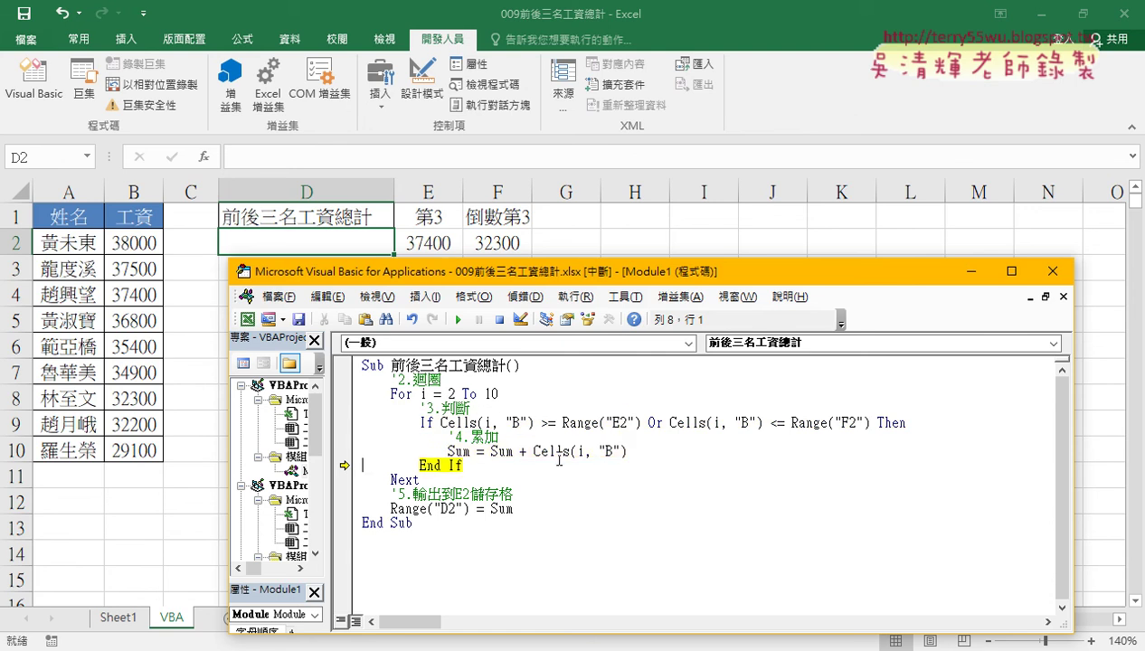
pyautogui.moveTo(498, 445)
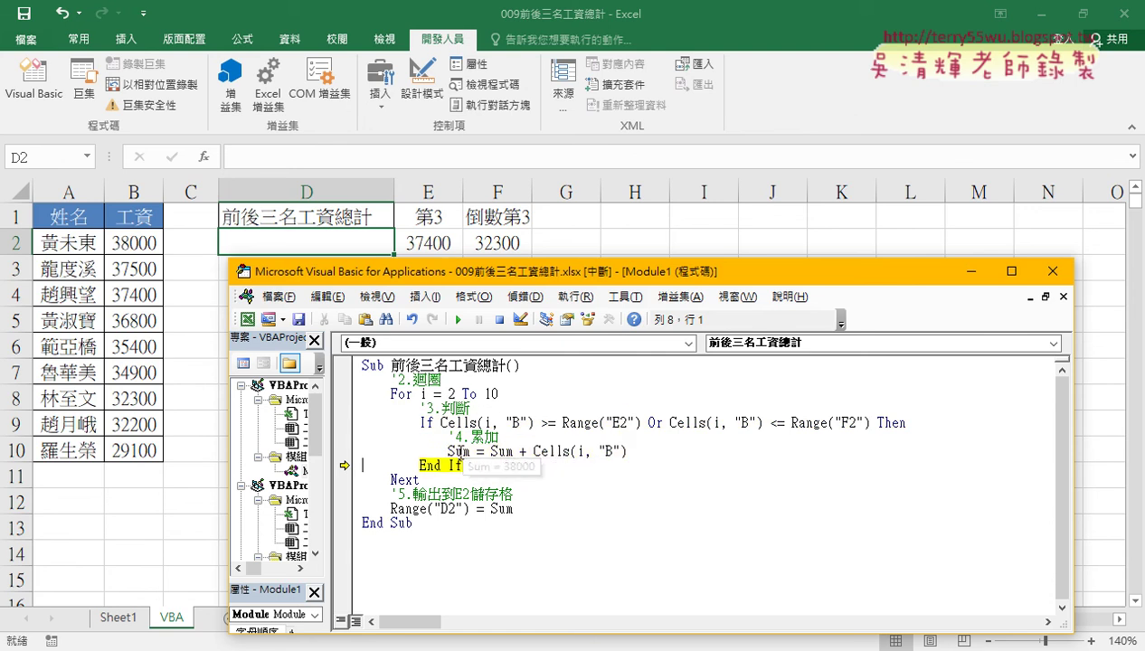
pyautogui.press('F8')
pyautogui.press('F8')
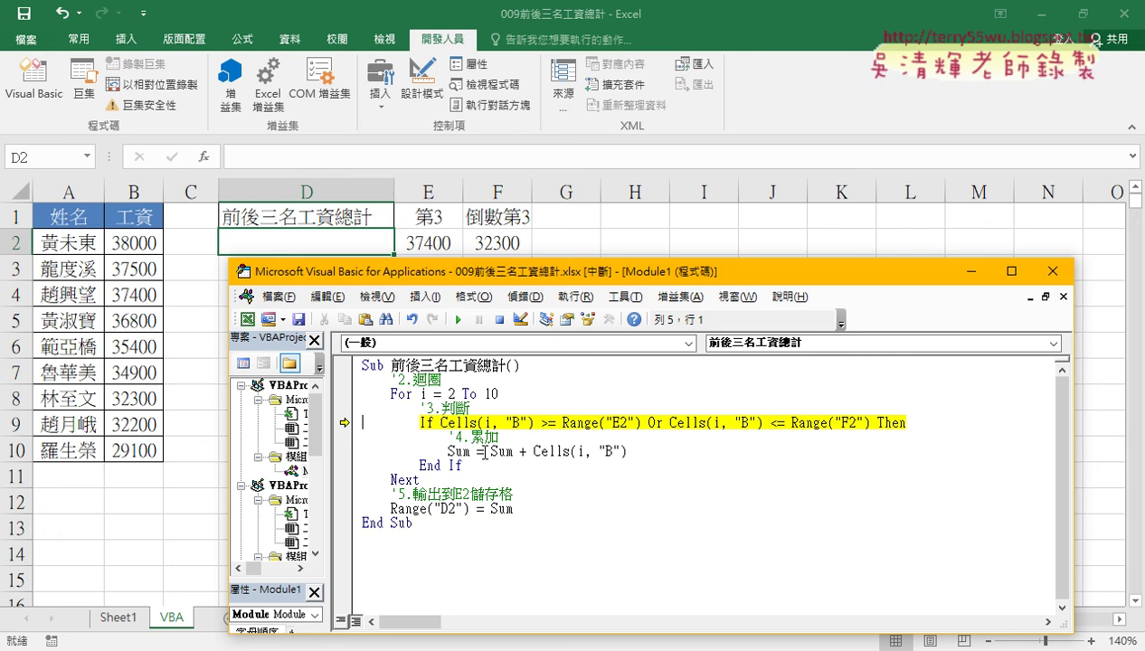
pyautogui.press('F8')
pyautogui.press('F8')
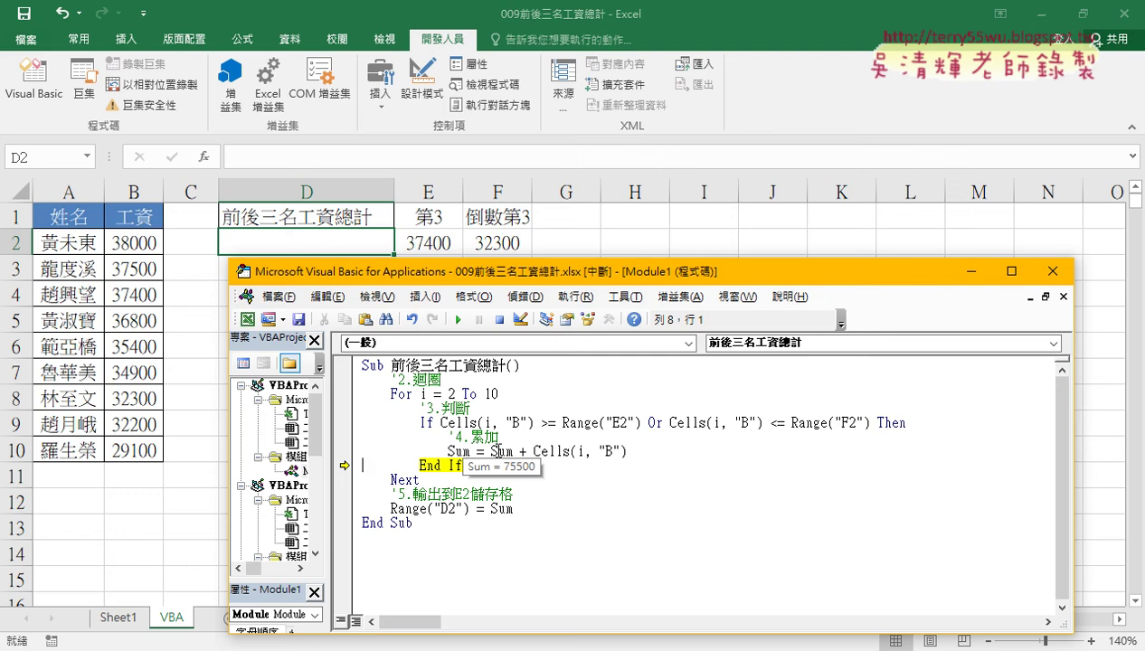
pyautogui.press('F8')
pyautogui.press('F8')
pyautogui.press('F8')
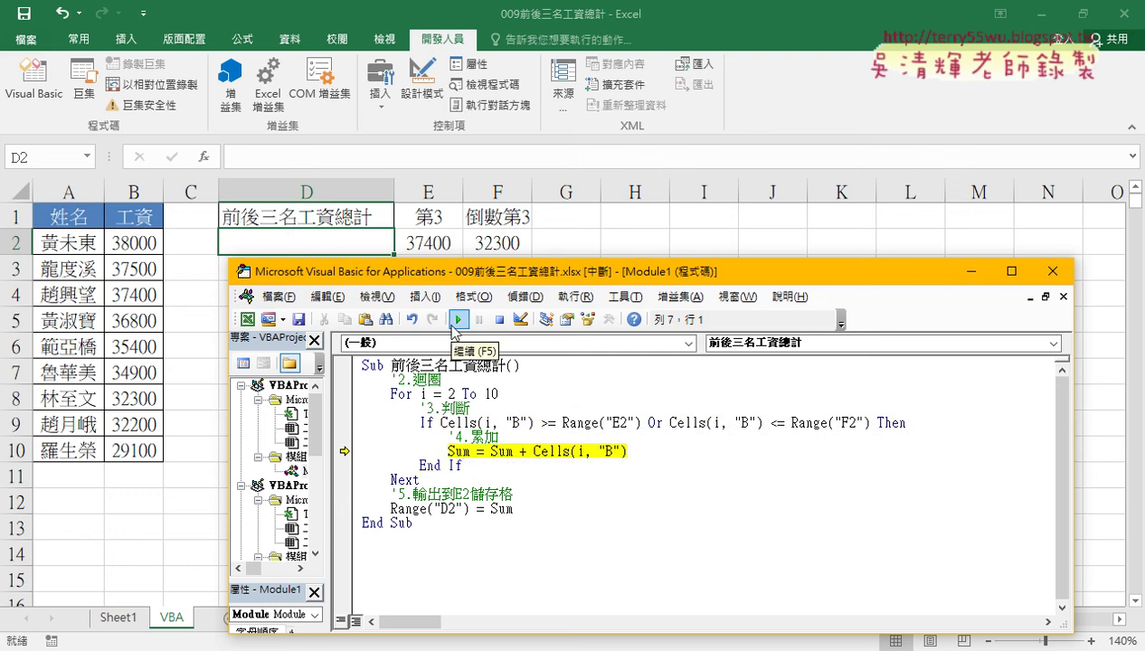
pyautogui.click(454, 323)
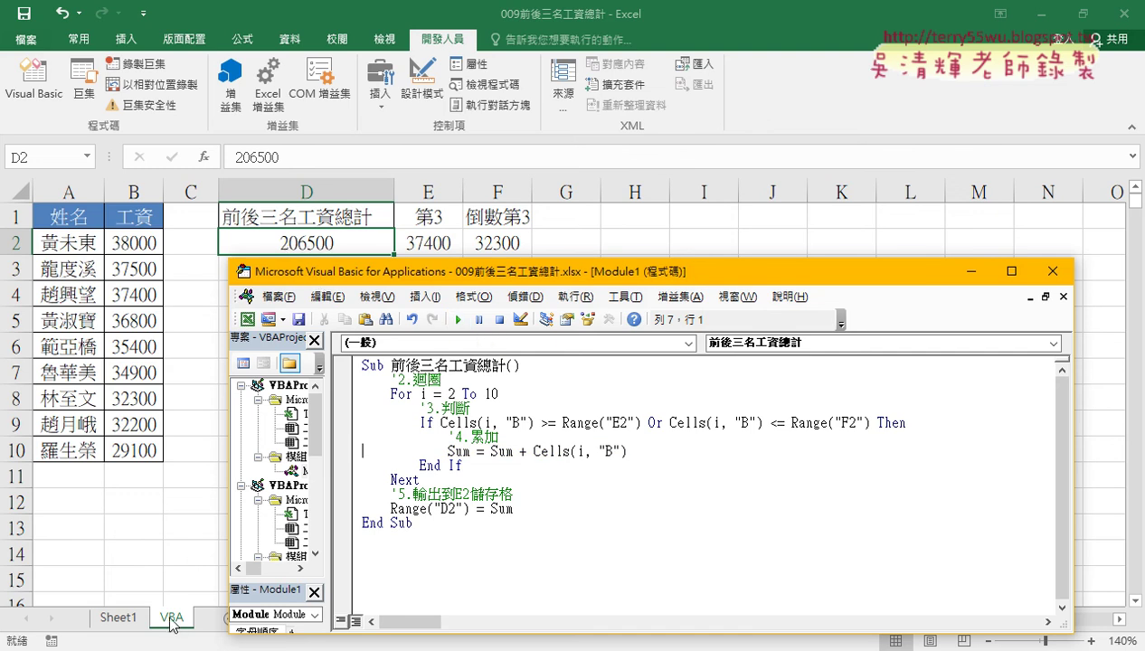
pyautogui.click(115, 620)
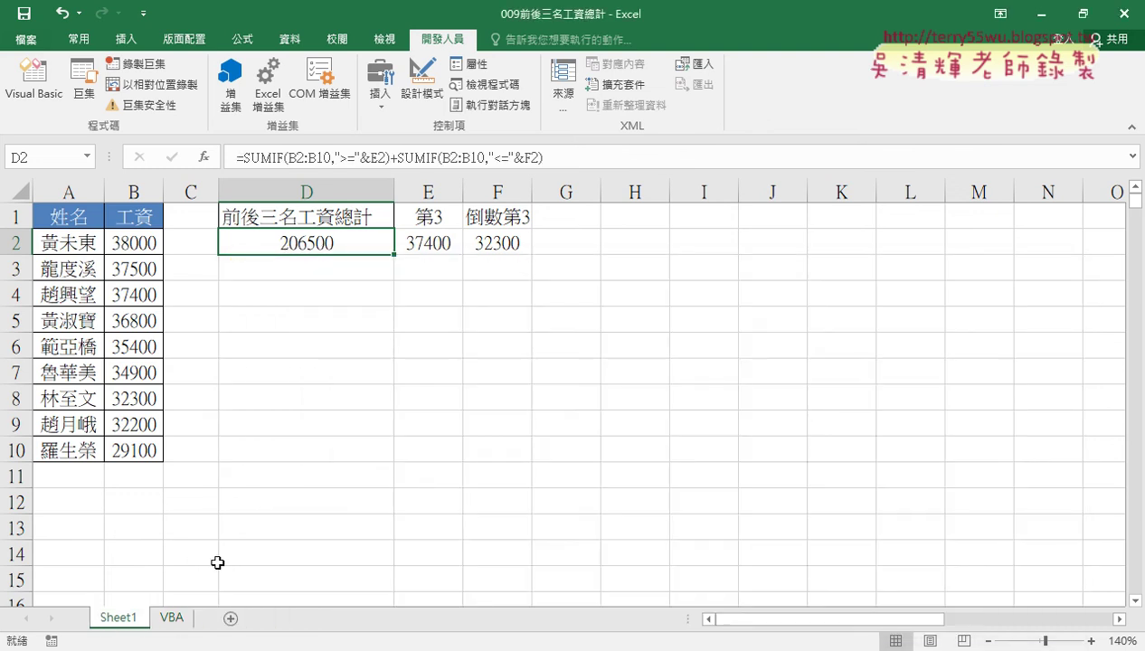
pyautogui.click(170, 618)
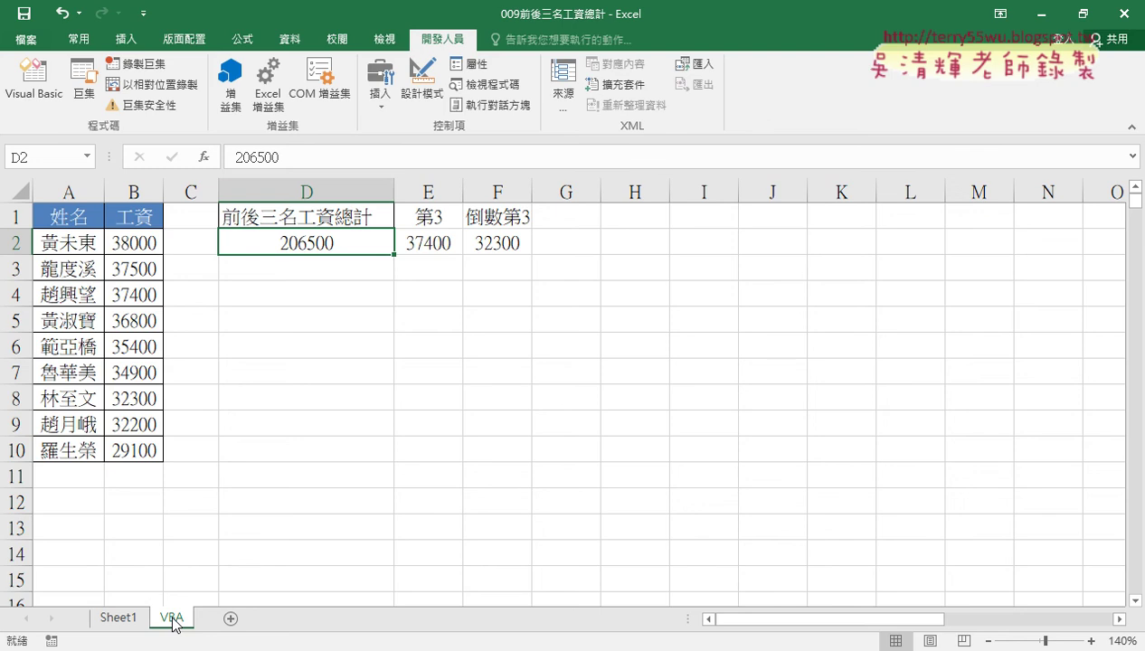
pyautogui.click(29, 104)
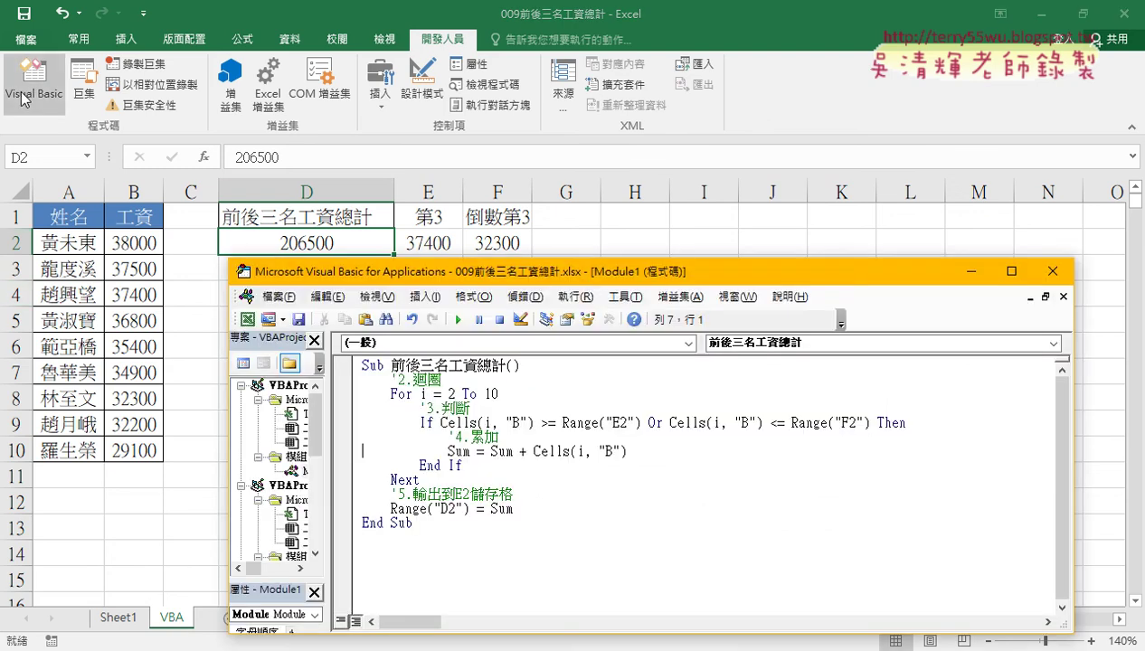
pyautogui.moveTo(579, 280); pyautogui.dragTo(581, 295)
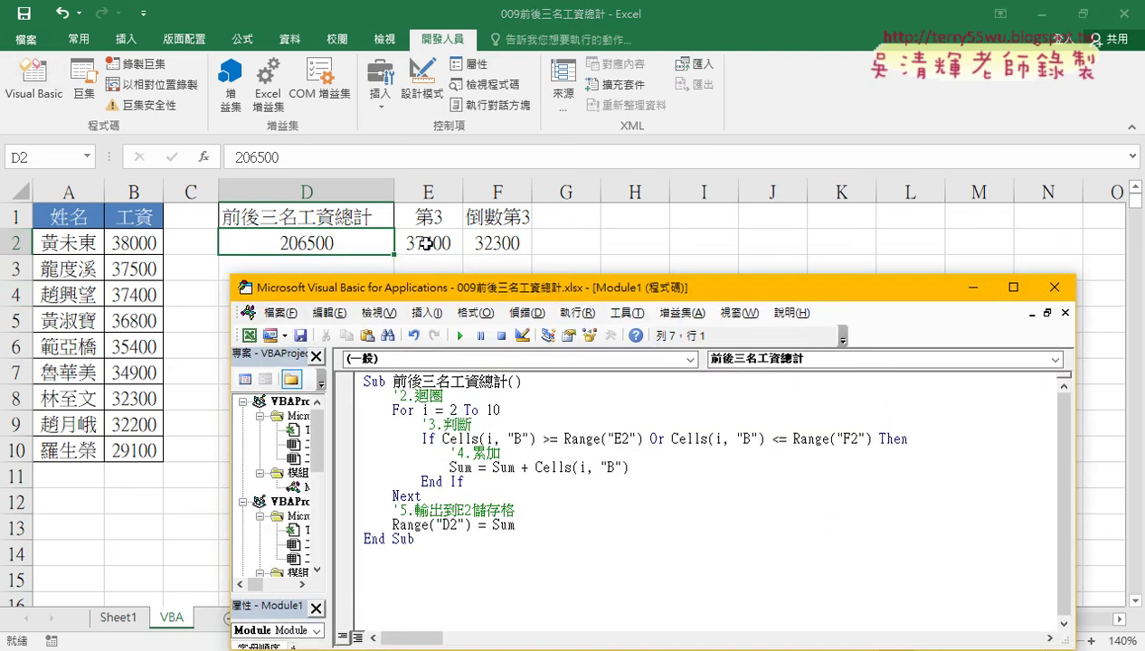
pyautogui.moveTo(426, 244)
pyautogui.mouseDown()
pyautogui.moveTo(511, 242)
pyautogui.moveTo(459, 320)
pyautogui.moveTo(500, 243)
pyautogui.mouseUp()
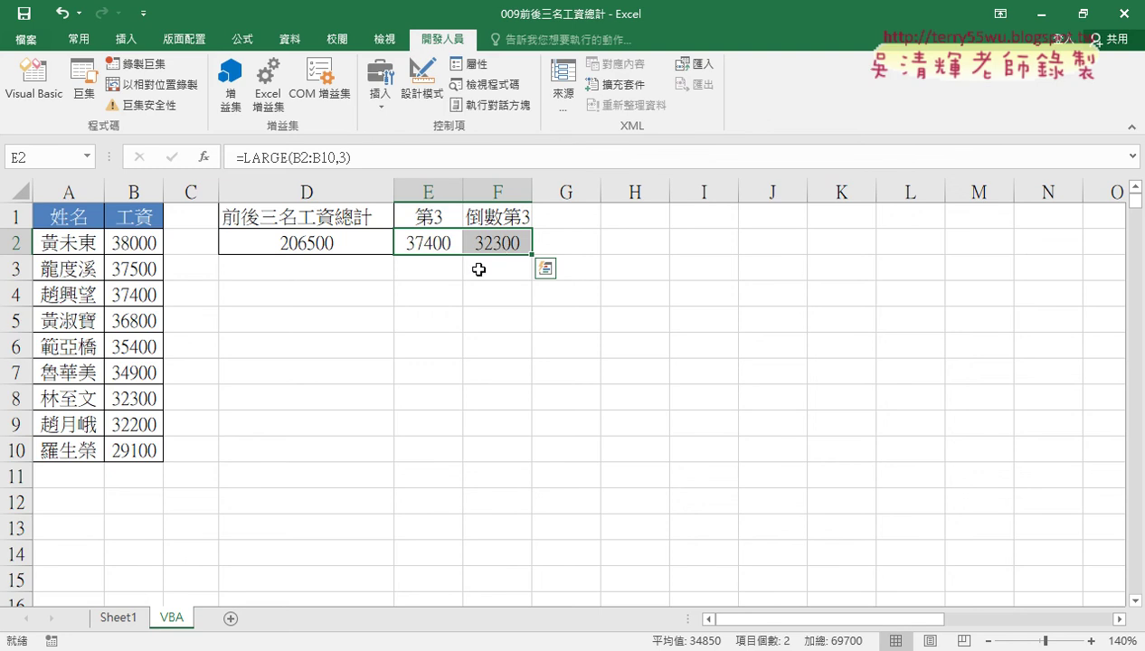
pyautogui.click(430, 238)
pyautogui.moveTo(497, 242); pyautogui.dragTo(429, 239)
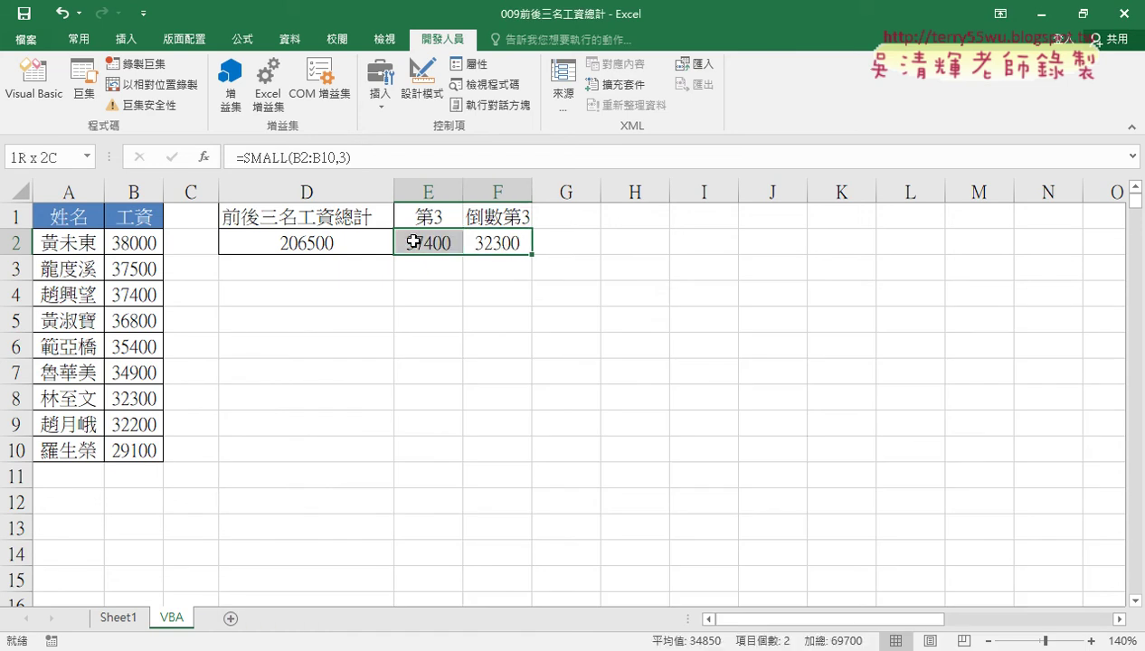
pyautogui.click(33, 83)
# Add an indented line after Sub reading Range("E2") = ""
pyautogui.click(549, 375)
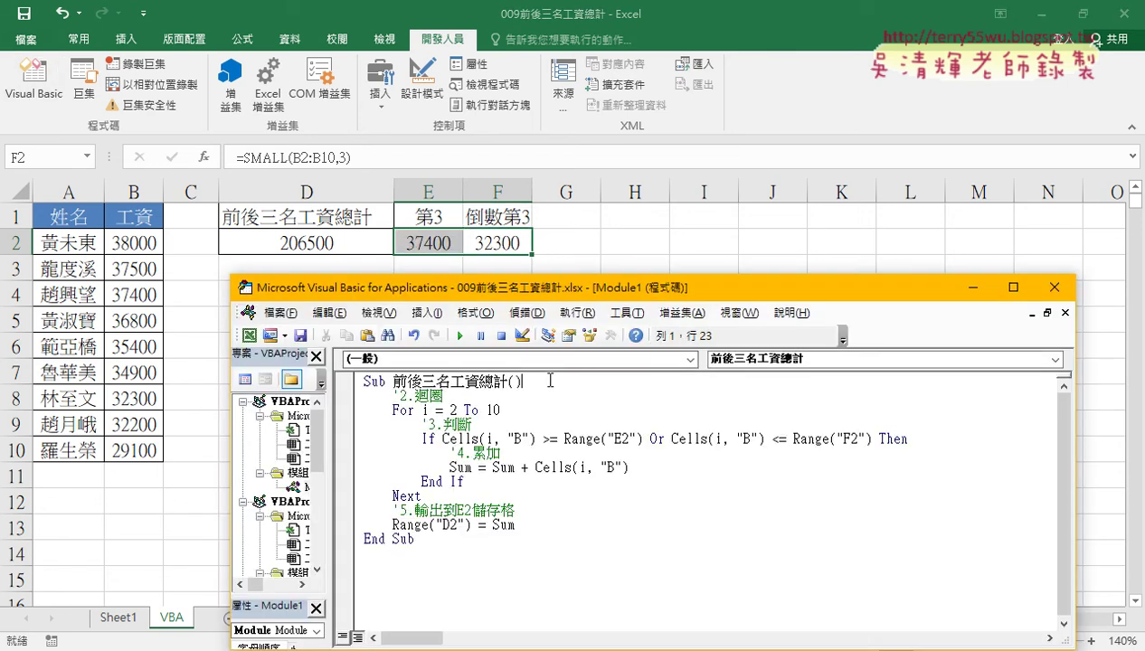
pyautogui.press('Return')
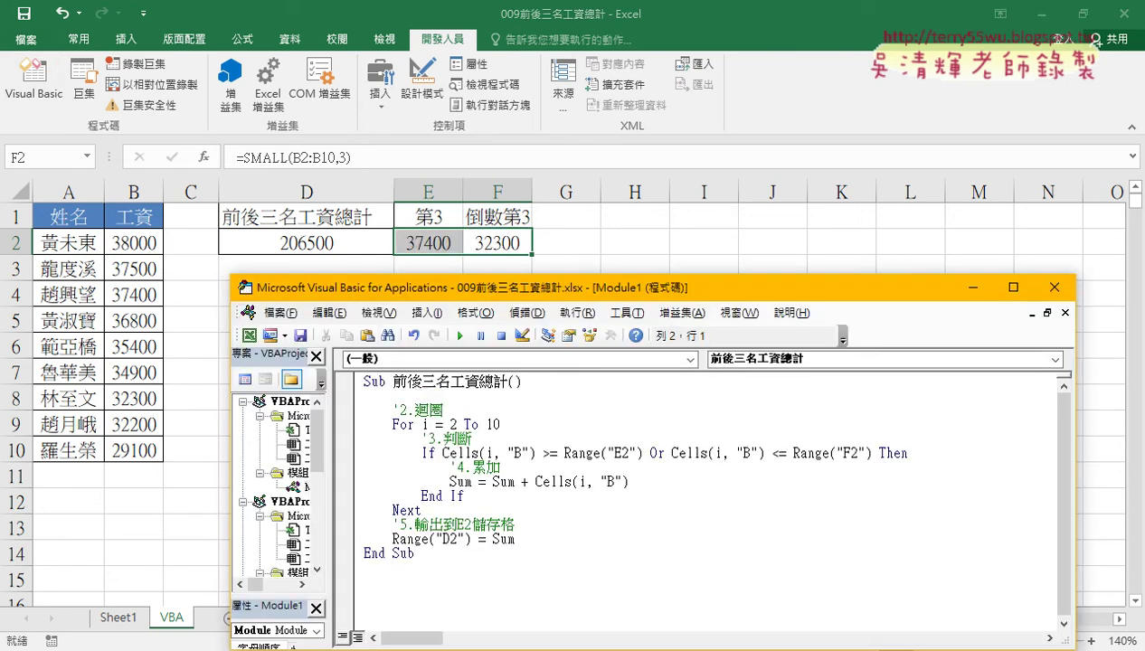
pyautogui.press('Tab')
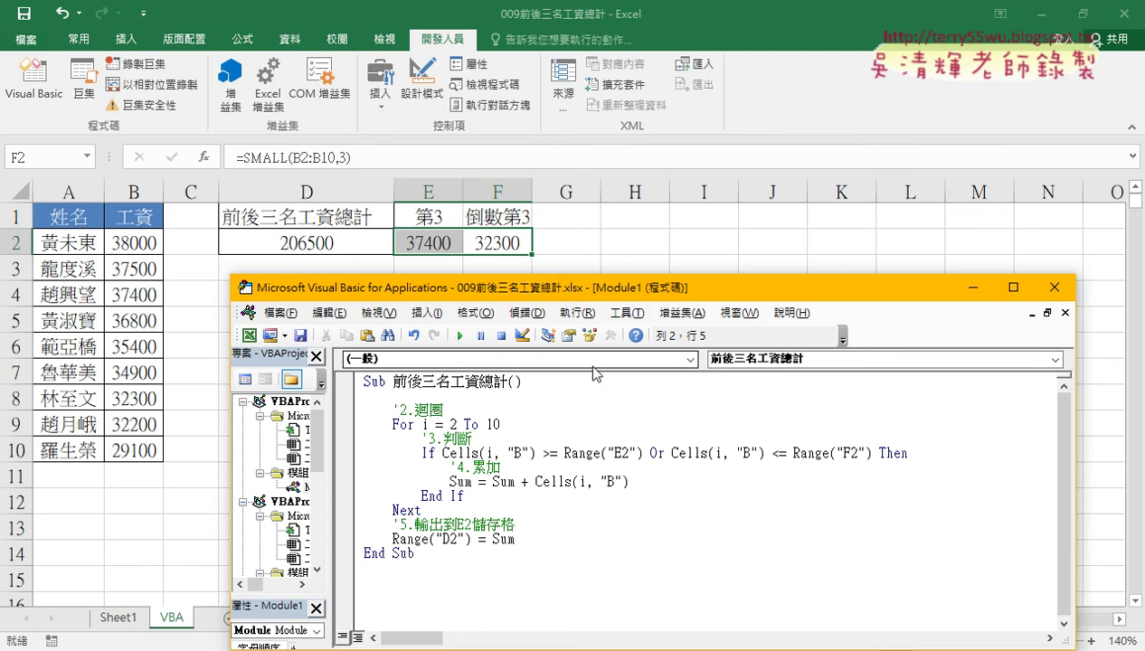
pyautogui.moveTo(641, 453); pyautogui.dragTo(564, 453)
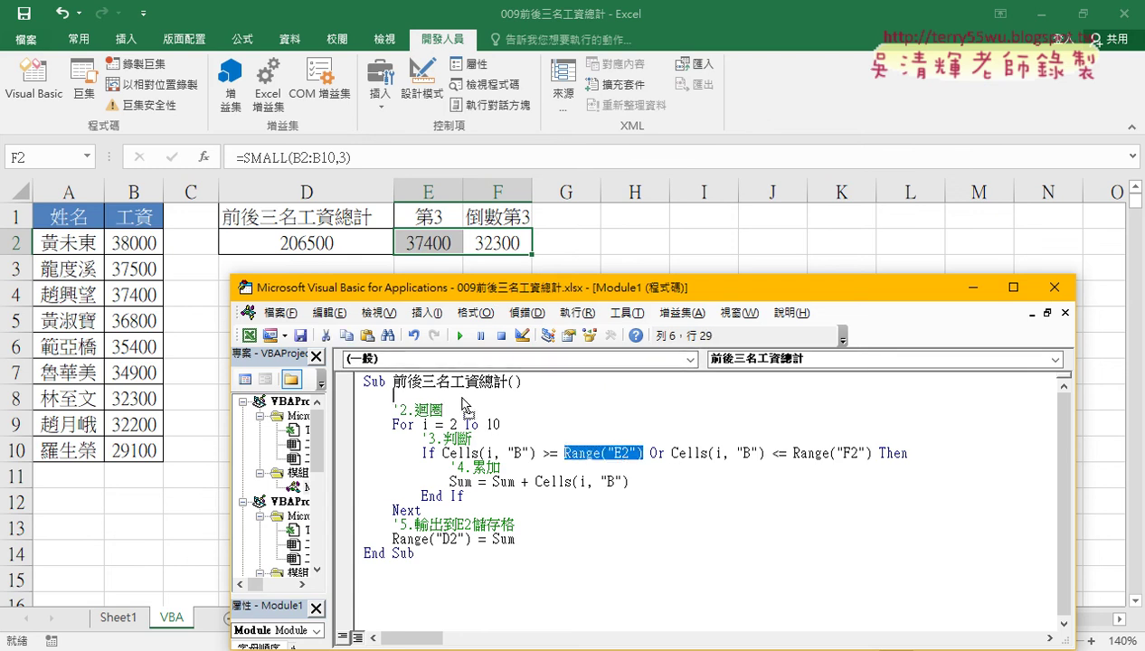
pyautogui.keyDown('ctrl'); pyautogui.moveTo(463, 404); pyautogui.dragTo(463, 404); pyautogui.keyUp('ctrl')
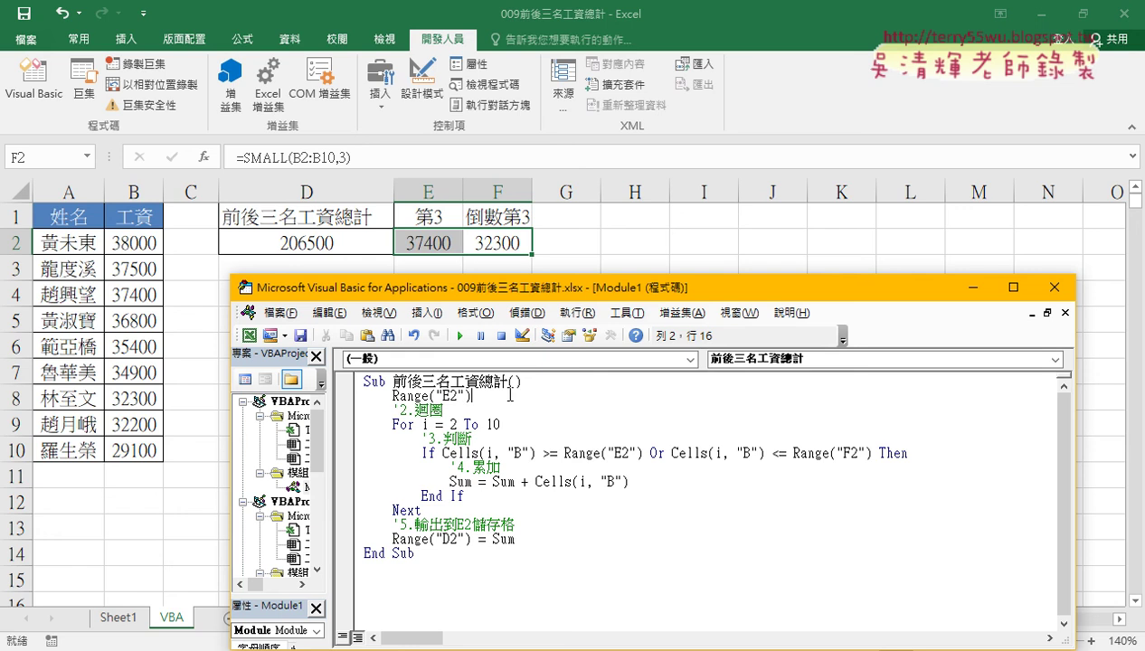
pyautogui.write('=""')
# Copy =LARGE(B2:B10,3) from E2's formula bar and paste it between the quotes
pyautogui.click(431, 242)
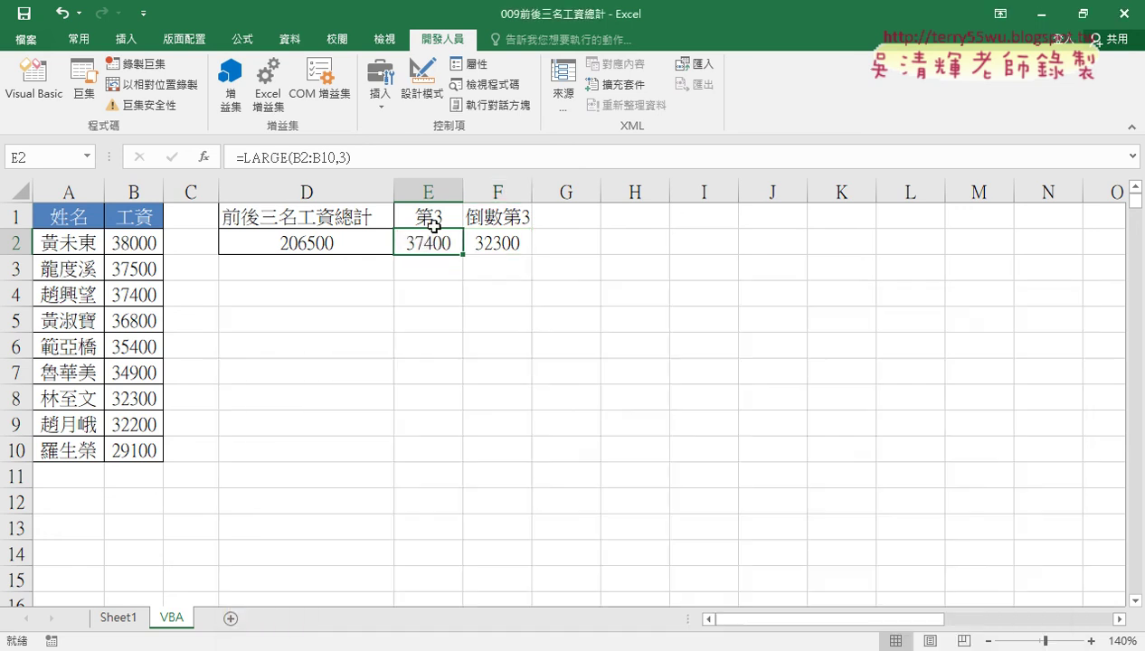
pyautogui.click(389, 157)
pyautogui.moveTo(375, 156); pyautogui.dragTo(181, 161)
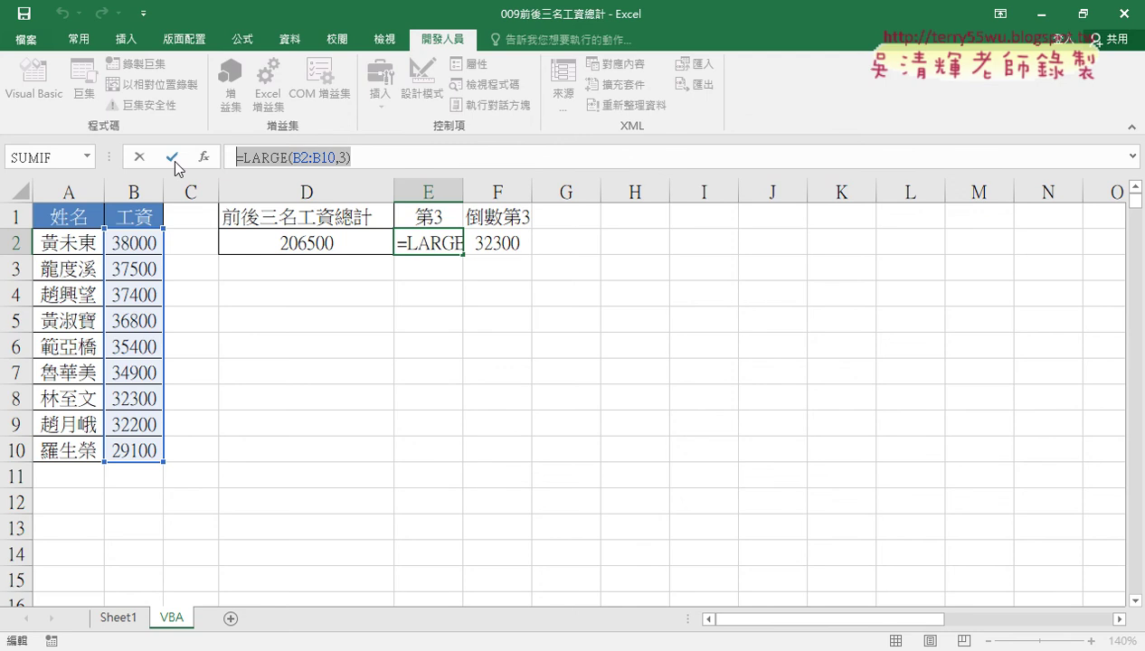
pyautogui.hotkey('ctrl', 'c')
pyautogui.press('Escape')
pyautogui.click(33, 81)
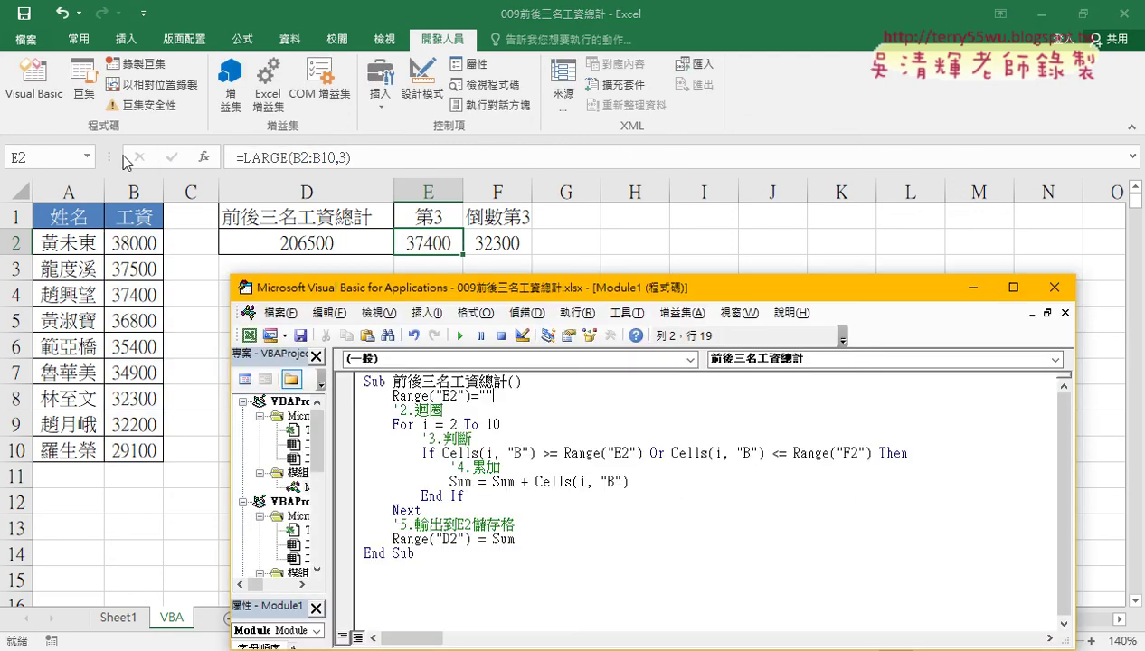
pyautogui.hotkey('ctrl', 'v')
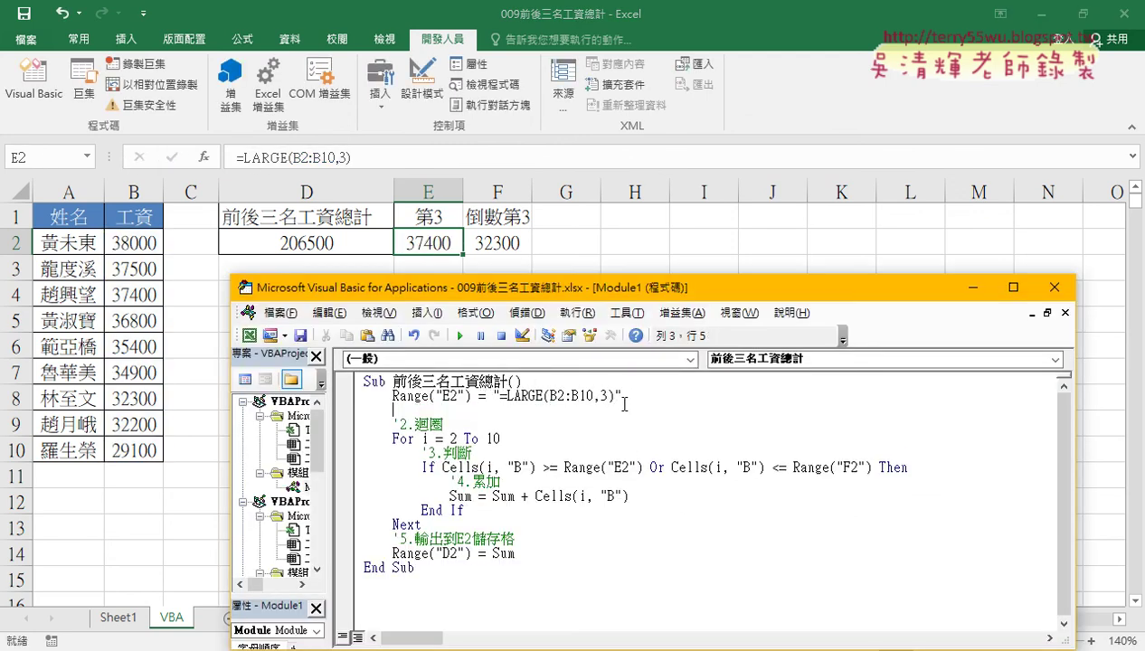
pyautogui.click(486, 237)
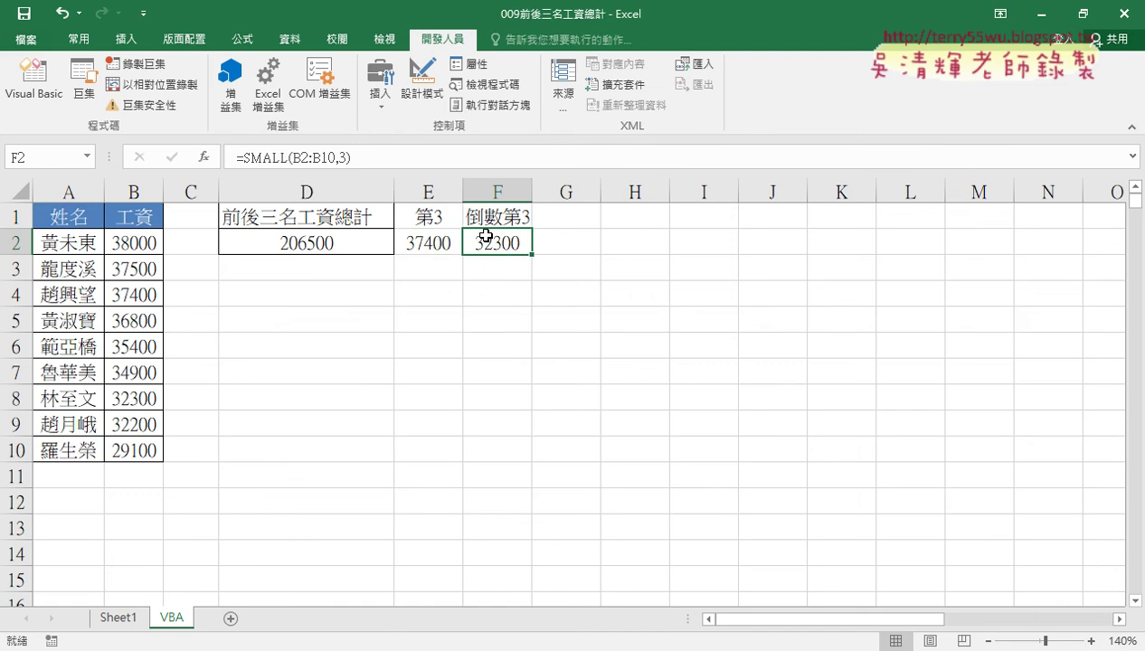
# Start a second line reading Range("F2") = " using the copied F2 reference
pyautogui.click(34, 82)
pyautogui.moveTo(873, 466); pyautogui.dragTo(793, 467)
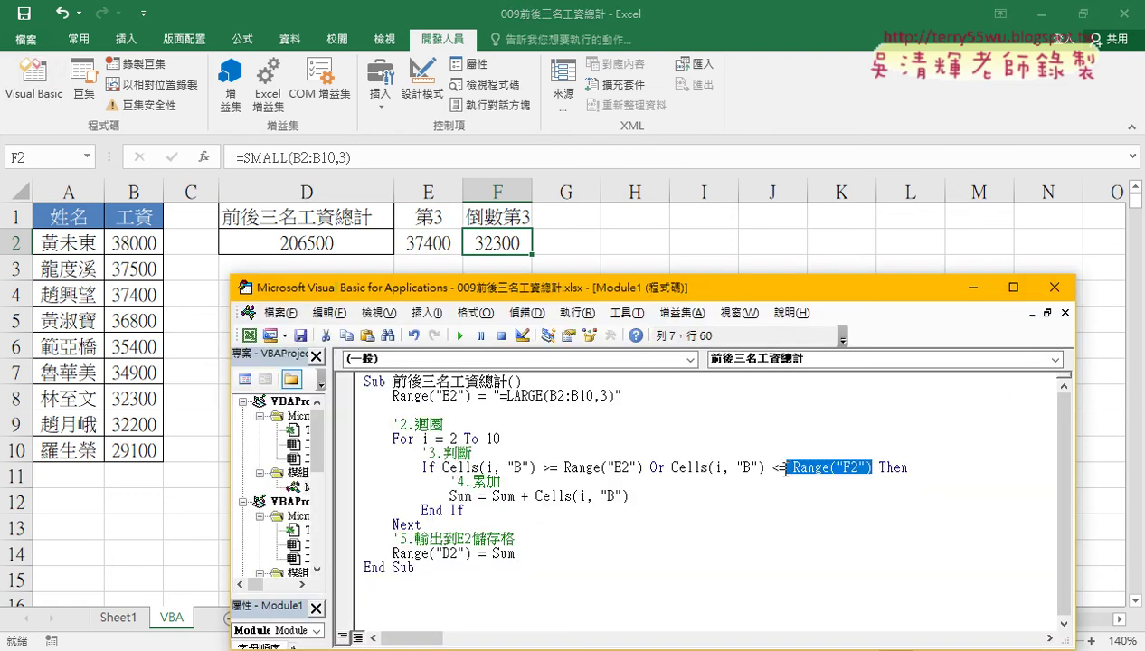
pyautogui.hotkey('ctrl', 'c')
pyautogui.click(395, 410)
pyautogui.hotkey('ctrl', 'v')
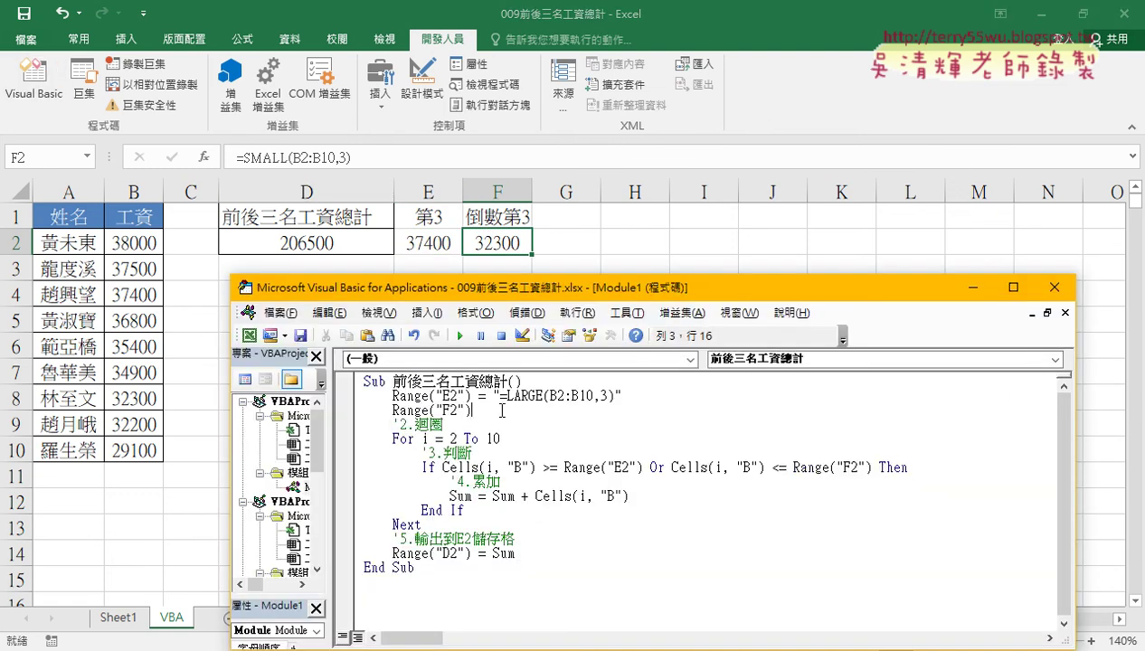
pyautogui.write('="')
# Paste =SMALL(B2:B10,3) from F2's formula bar into that line, then clear E1:F2
pyautogui.doubleClick(470, 245)
pyautogui.moveTo(351, 157); pyautogui.dragTo(187, 155)
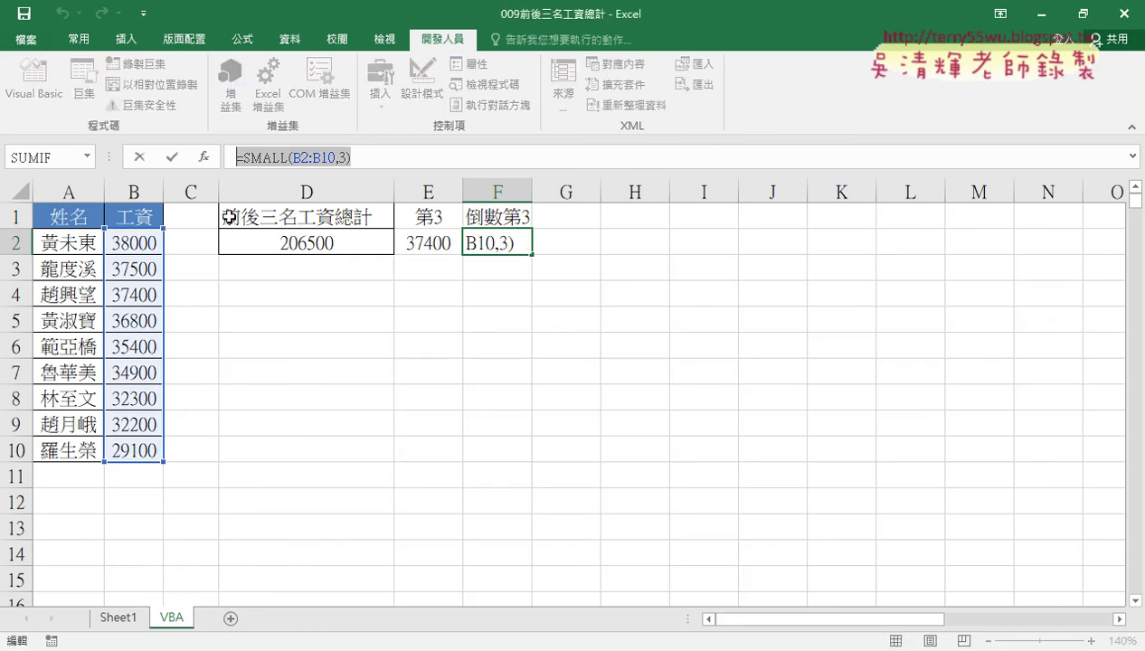
pyautogui.click(138, 157)
pyautogui.click(33, 80)
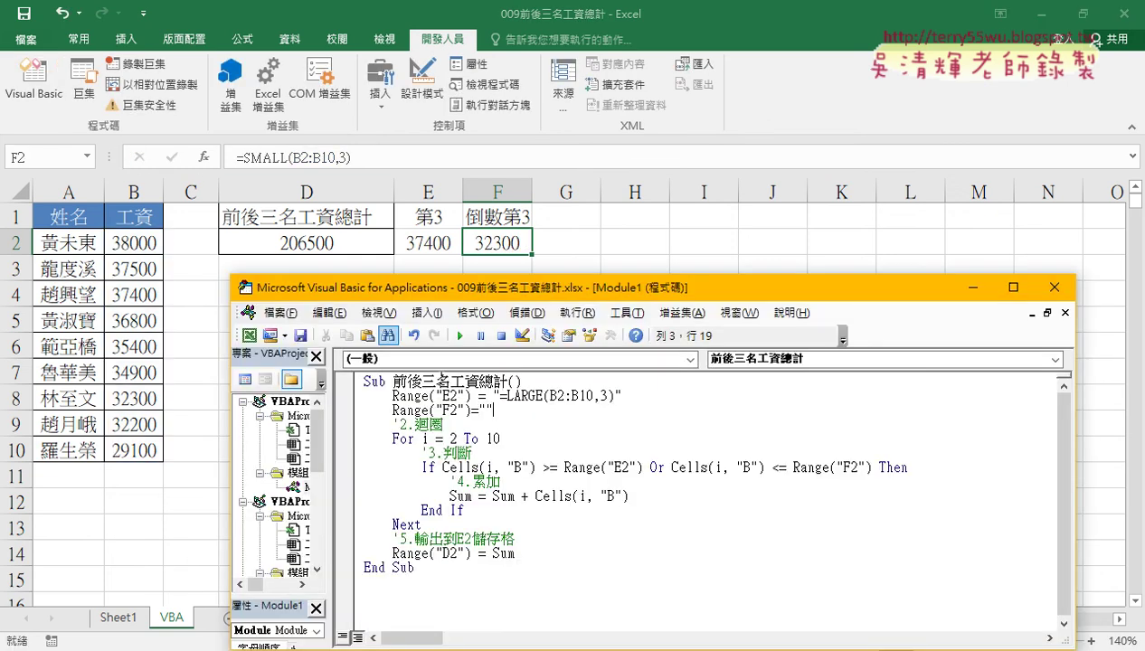
pyautogui.hotkey('ctrl', 'v')
pyautogui.click(672, 520)
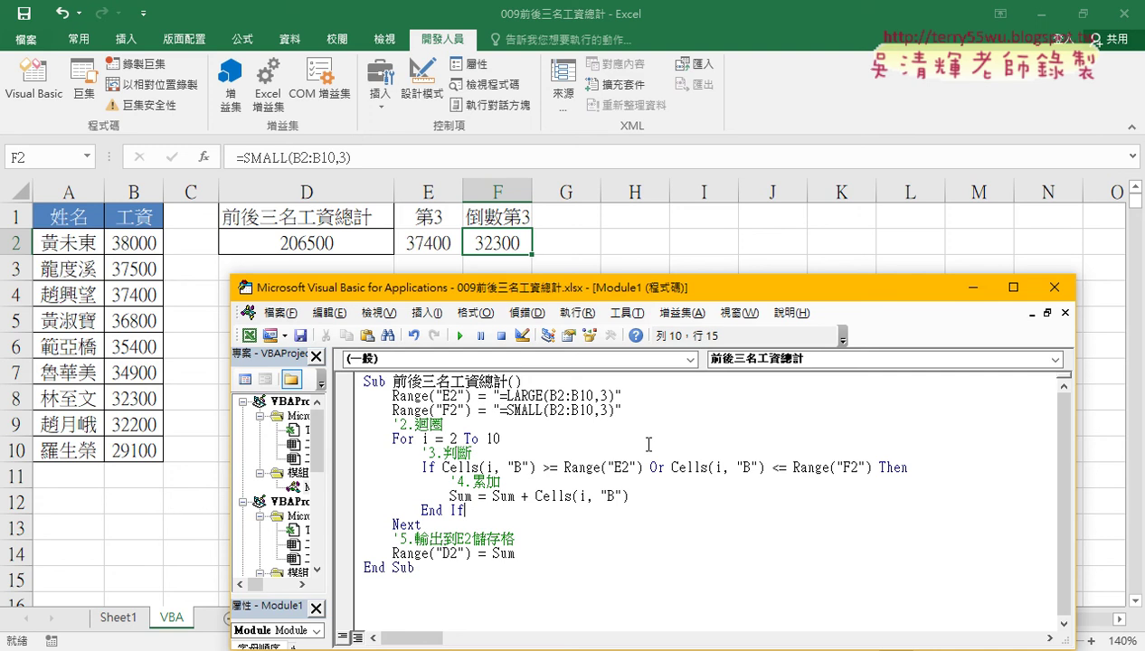
pyautogui.moveTo(622, 410); pyautogui.dragTo(364, 410)
pyautogui.moveTo(430, 244); pyautogui.dragTo(502, 217)
pyautogui.press('Delete')
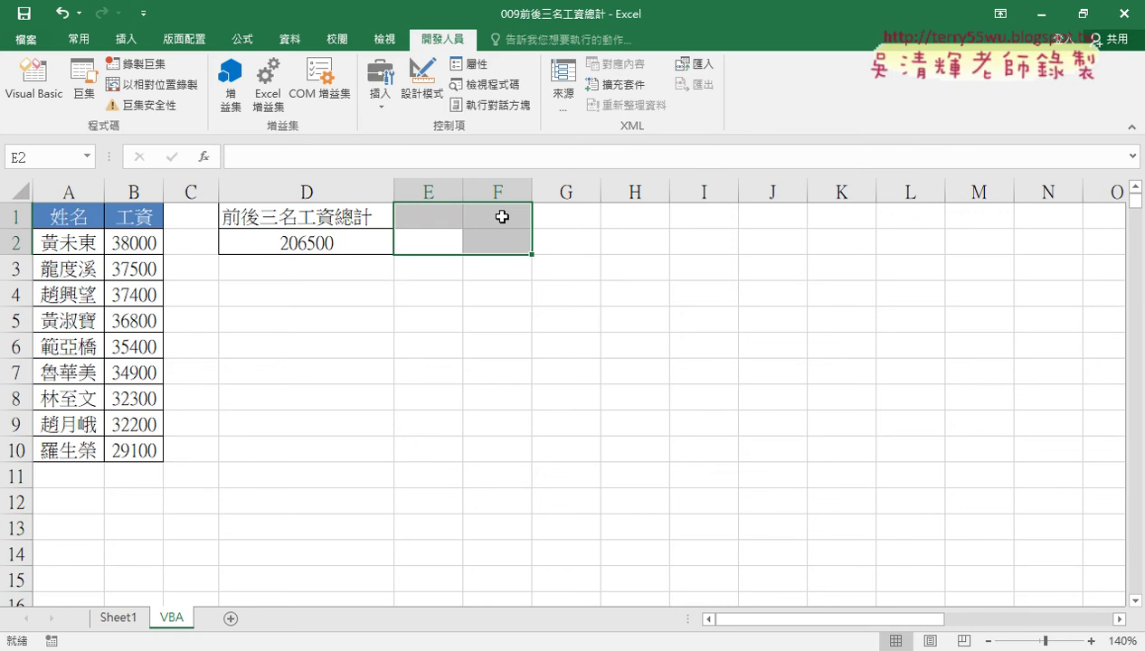
# Delete D2's total and run the macro again, producing 206500, 37400 and 32300 in D2:F2
pyautogui.click(36, 100)
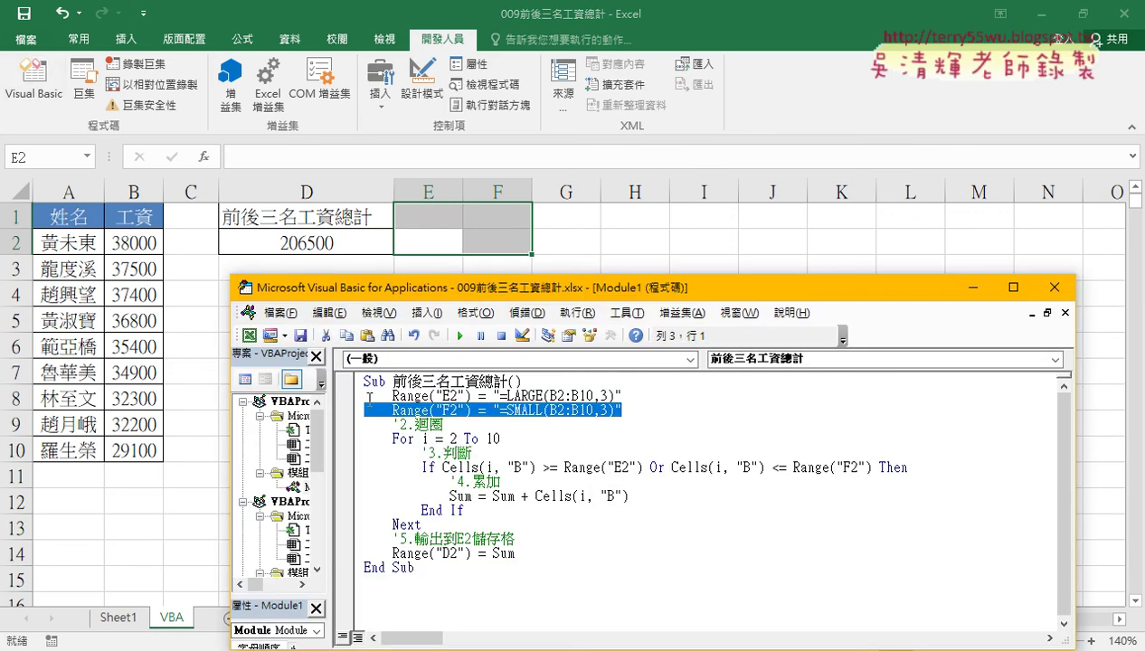
pyautogui.click(525, 465)
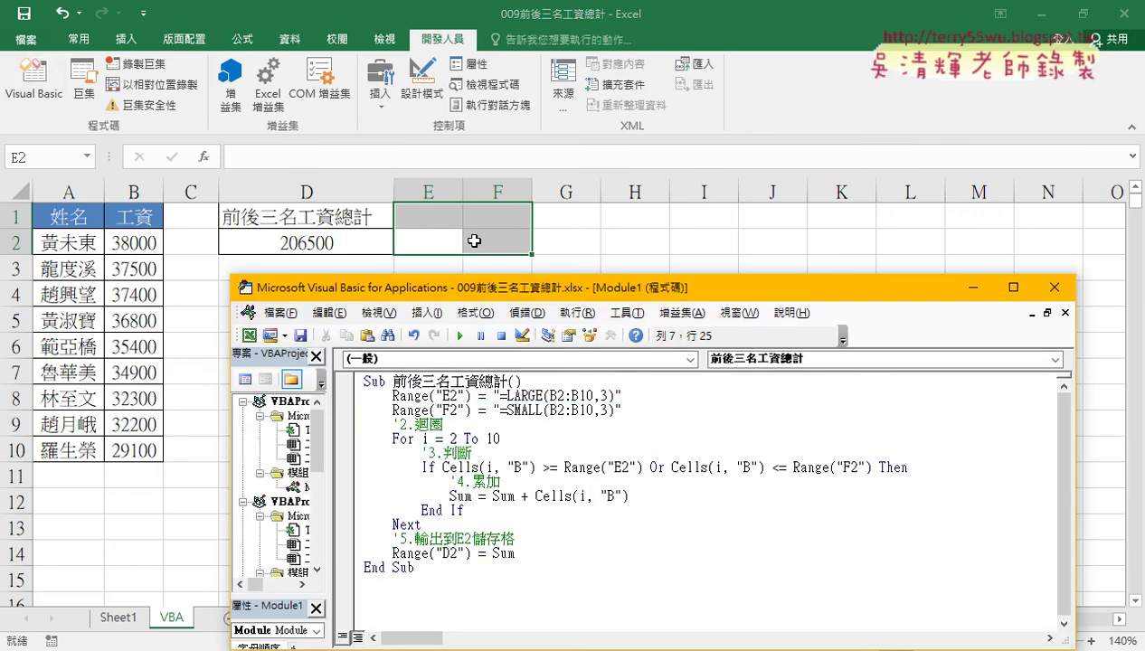
pyautogui.moveTo(624, 410); pyautogui.dragTo(340, 395)
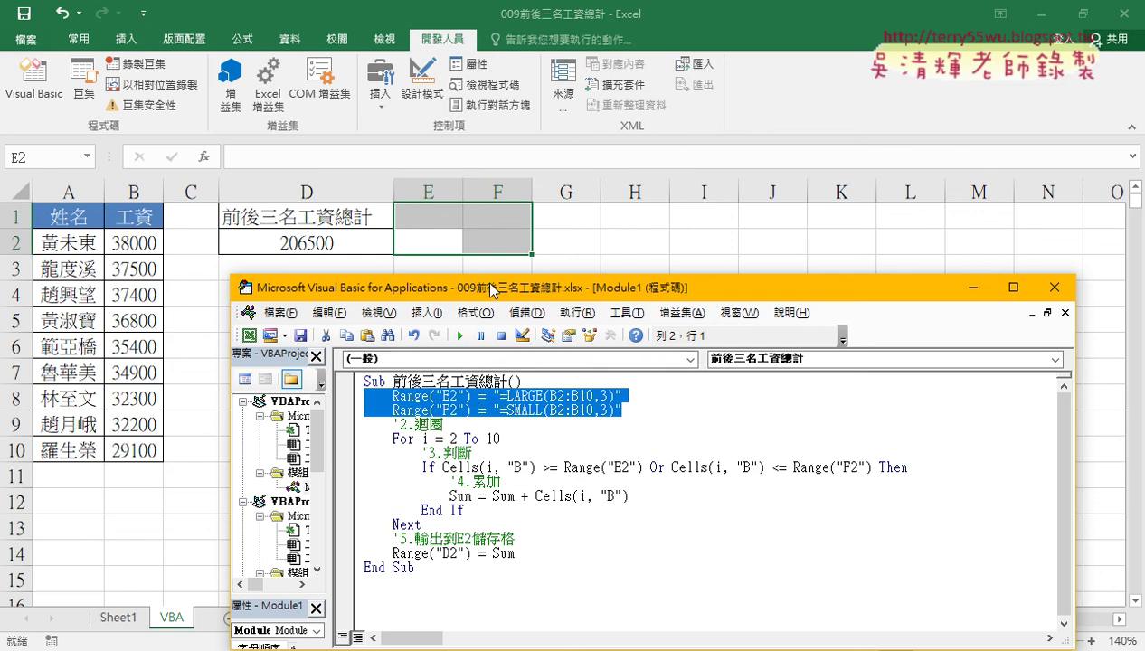
pyautogui.moveTo(484, 288); pyautogui.dragTo(567, 278)
pyautogui.click(317, 243)
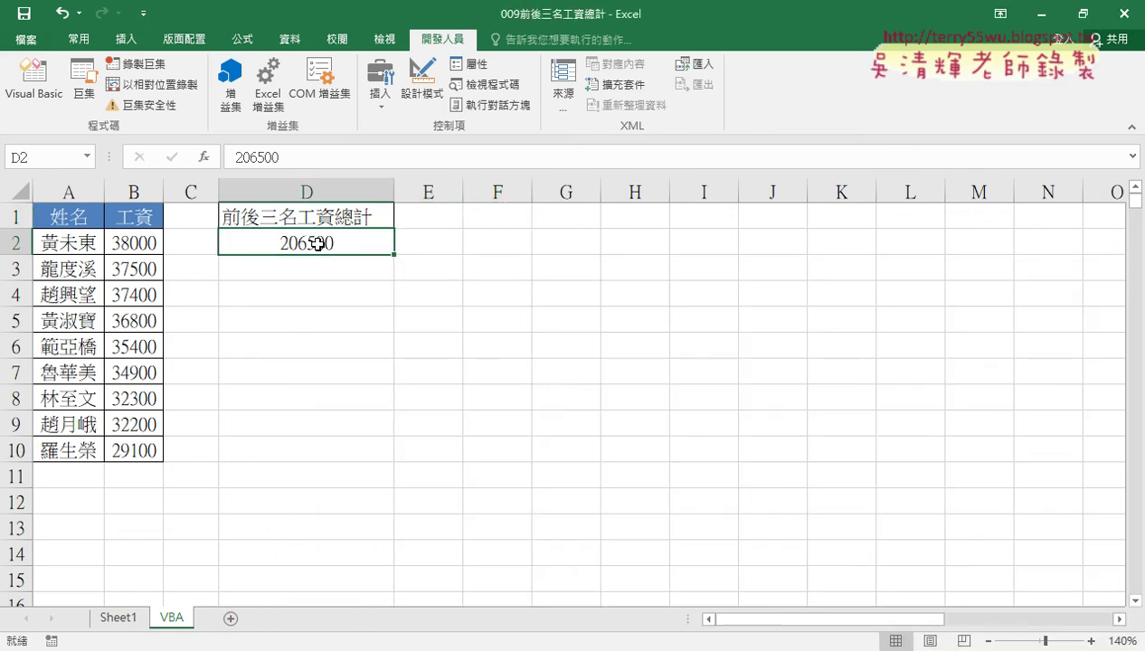
pyautogui.press('Delete')
pyautogui.click(34, 80)
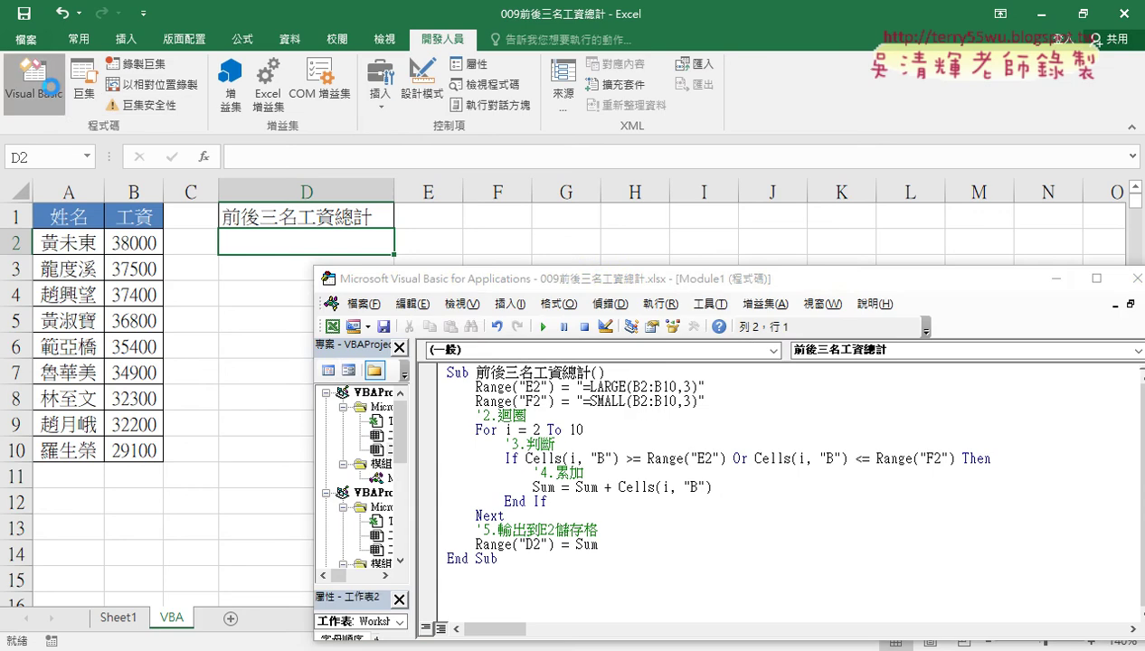
pyautogui.click(579, 400)
pyautogui.click(543, 326)
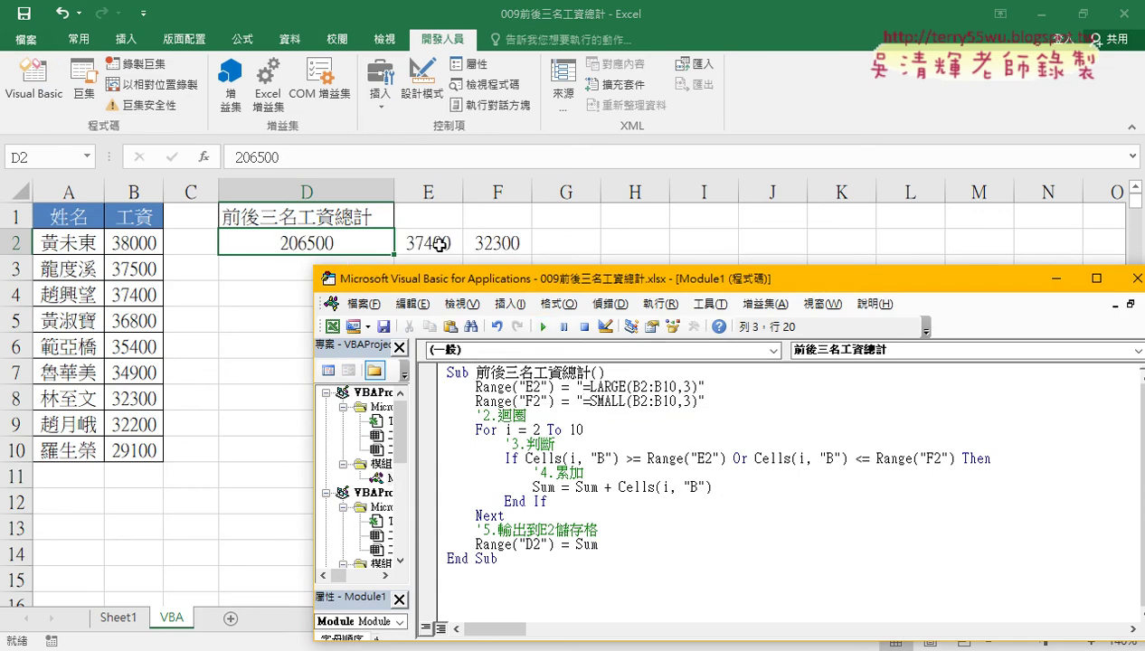
# Duplicate the Range E2 and F2 assignment lines below Range("D2") = Sum
pyautogui.moveTo(481, 282); pyautogui.dragTo(486, 282)
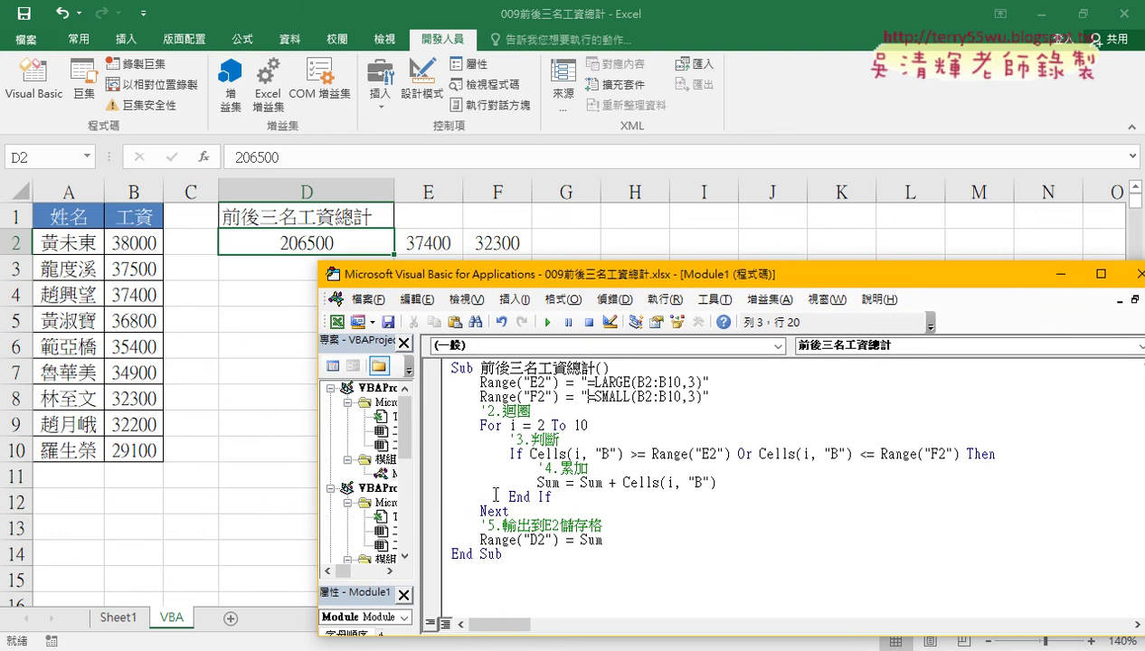
pyautogui.click(639, 537)
pyautogui.press('Return')
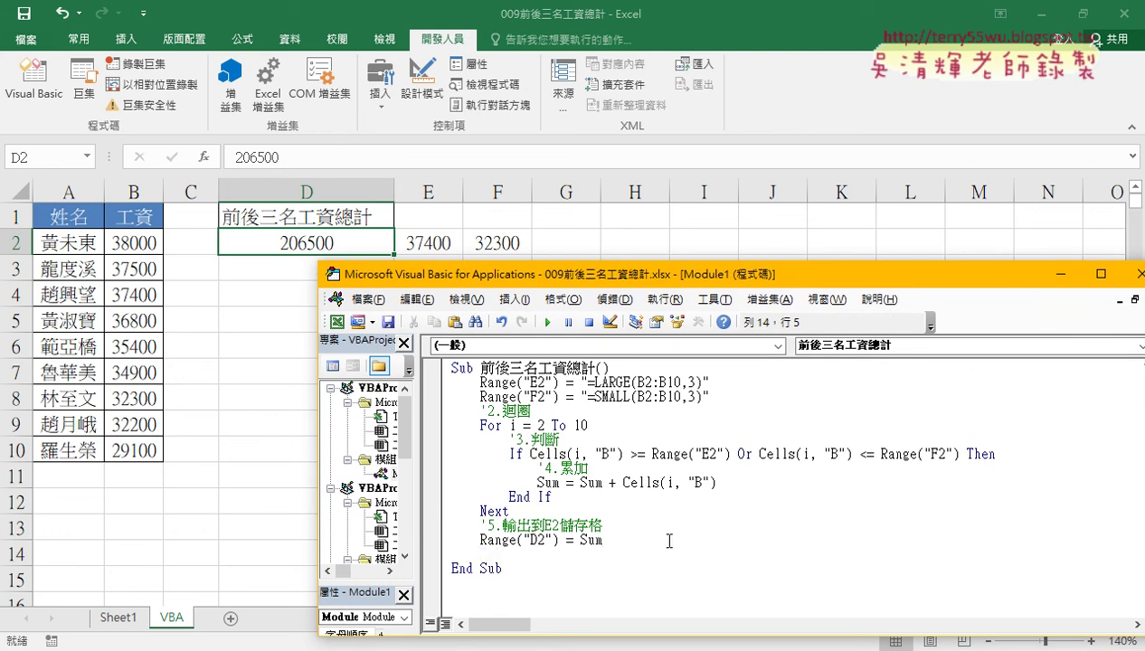
pyautogui.moveTo(709, 396); pyautogui.dragTo(449, 387)
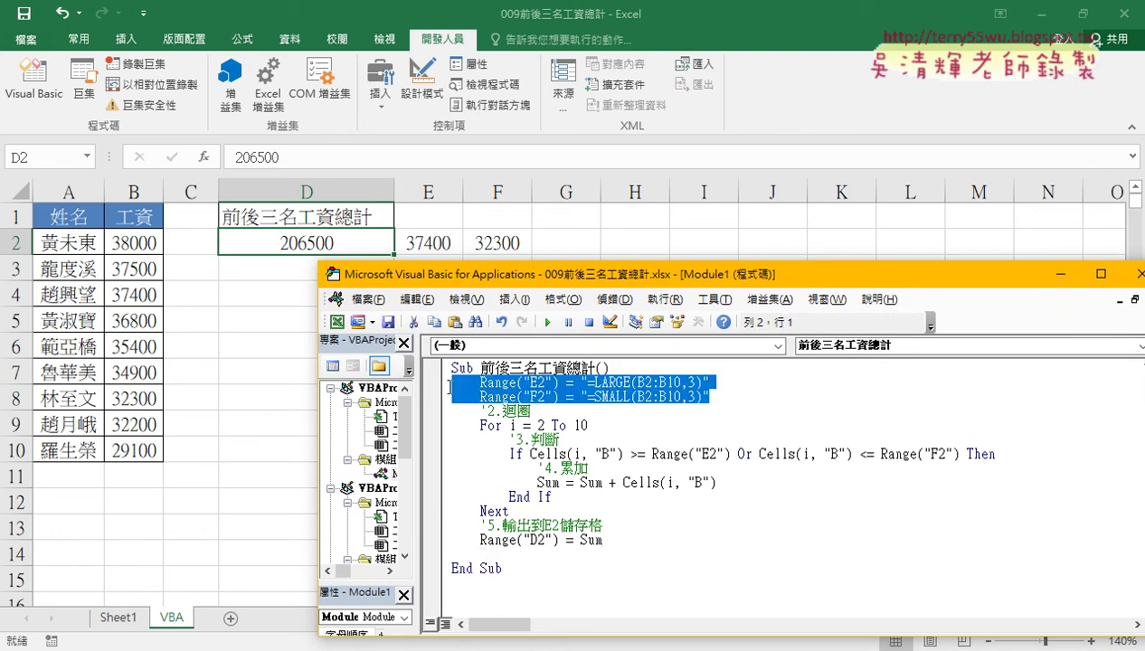
pyautogui.hotkey('ctrl', 'c')
pyautogui.click(454, 554)
pyautogui.hotkey('ctrl', 'v')
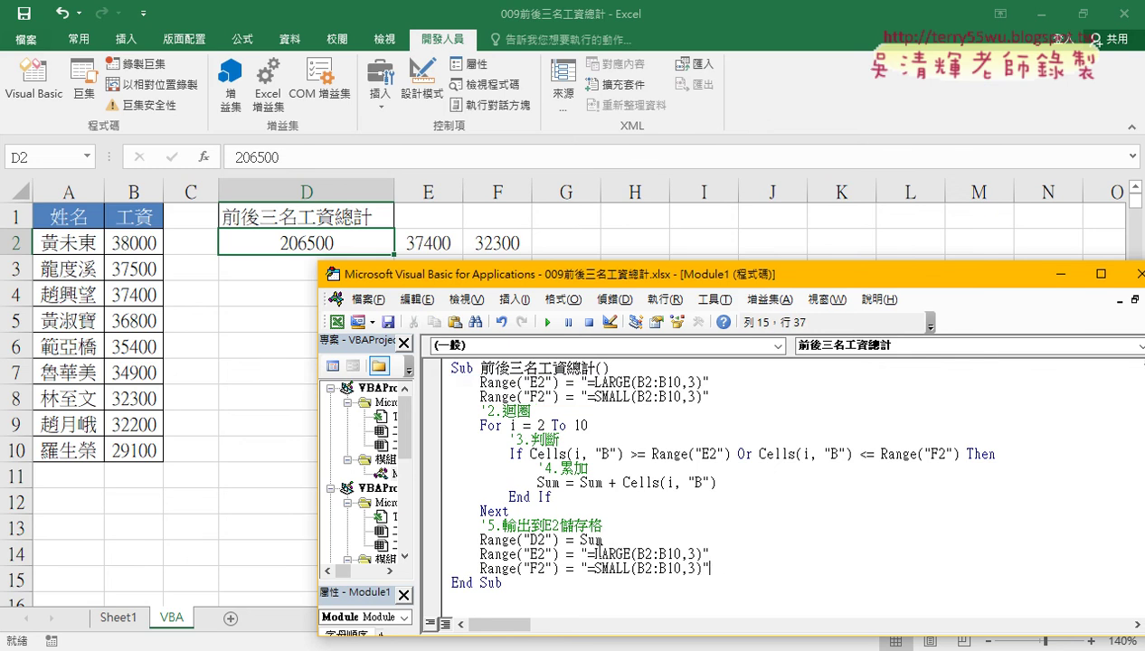
# Empty the duplicated lines' formulas to "" and select D2:F2 on the sheet
pyautogui.moveTo(586, 554); pyautogui.dragTo(702, 554)
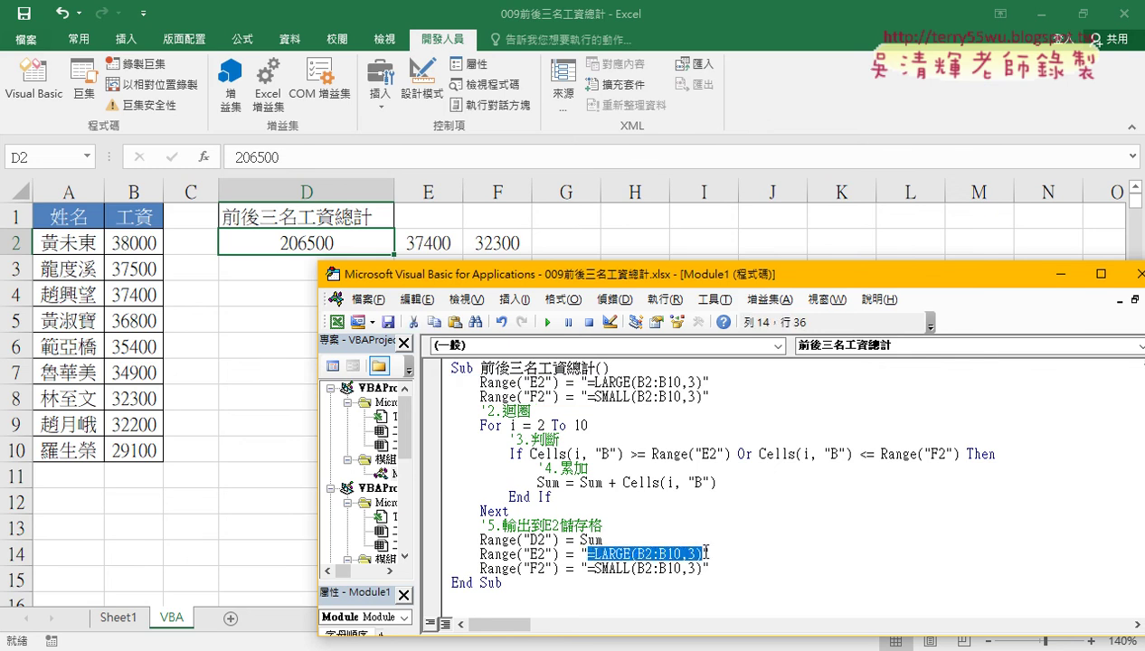
pyautogui.press('Delete')
pyautogui.press('Delete')
pyautogui.press('Delete')
pyautogui.press('Delete')
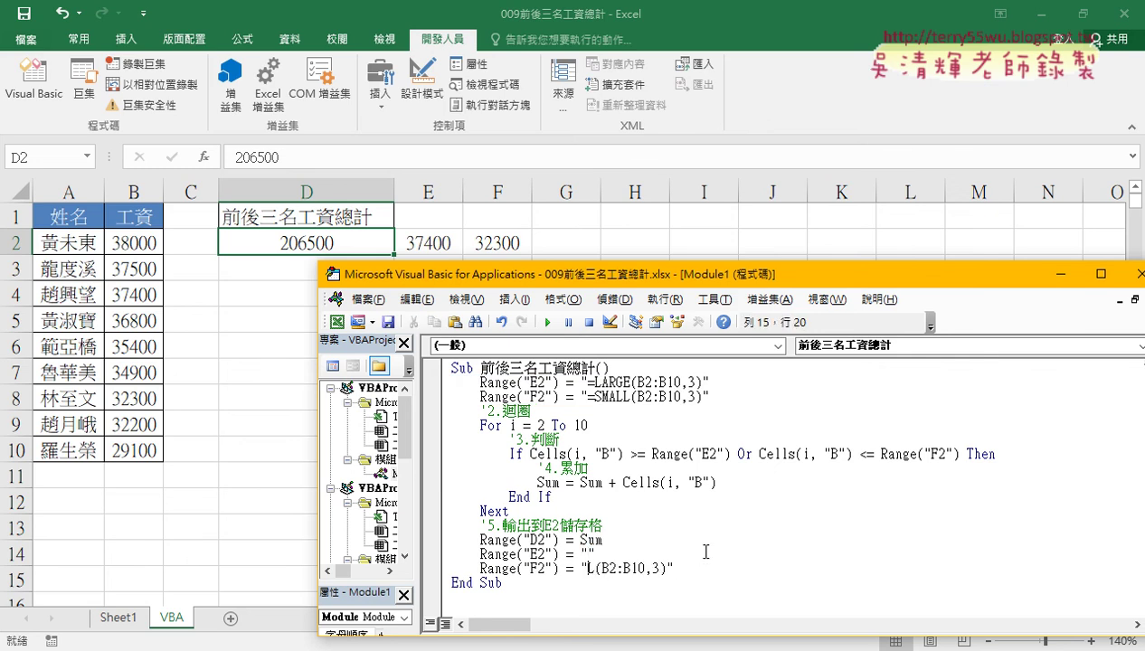
pyautogui.press('Delete')
pyautogui.press('Delete')
pyautogui.press('Delete')
pyautogui.press('Delete')
pyautogui.press('Delete')
pyautogui.press('Delete')
pyautogui.press('Delete')
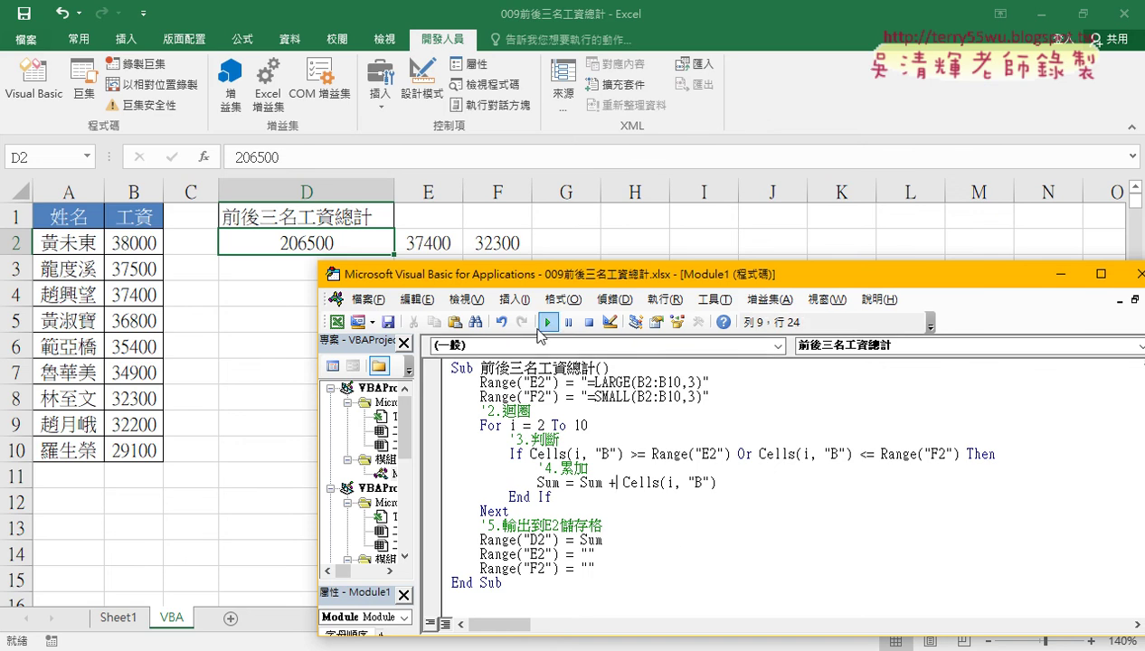
pyautogui.moveTo(497, 242); pyautogui.dragTo(282, 252)
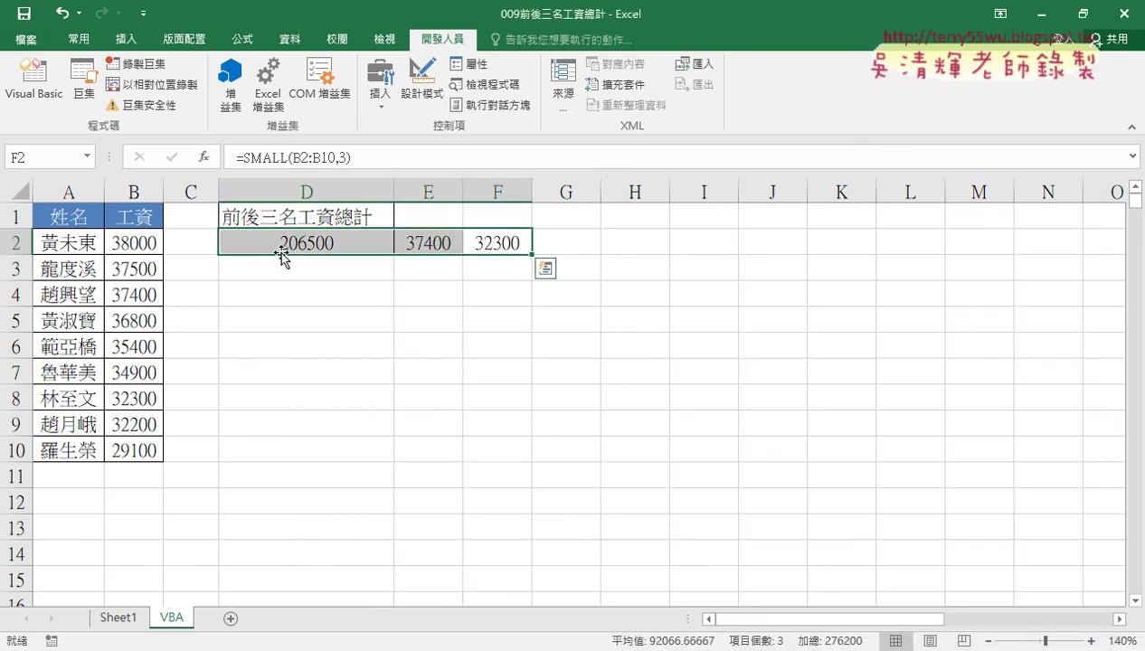
# Clear D2:F2 and rerun the macro so only D2 fills with 206500
pyautogui.press('Delete')
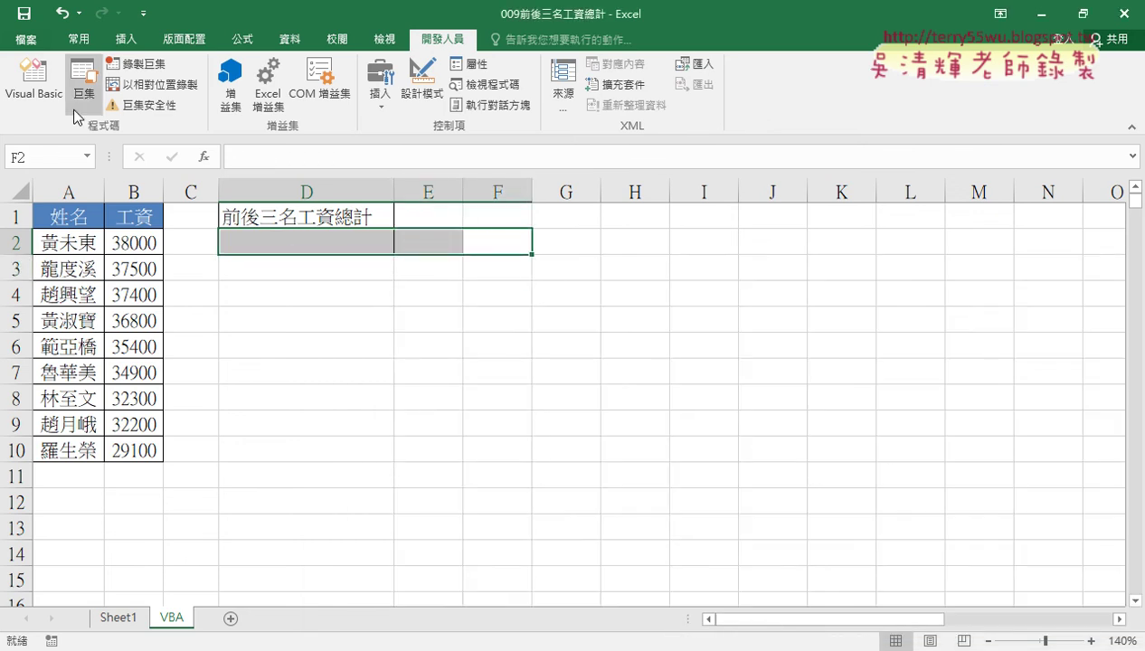
pyautogui.click(34, 82)
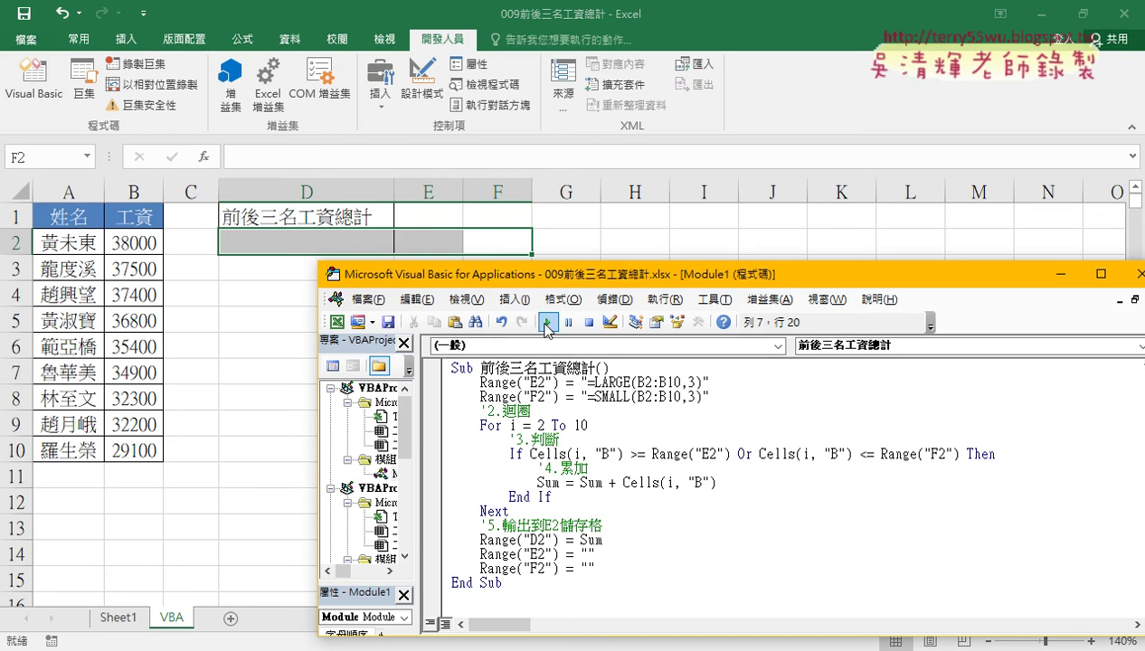
pyautogui.click(547, 322)
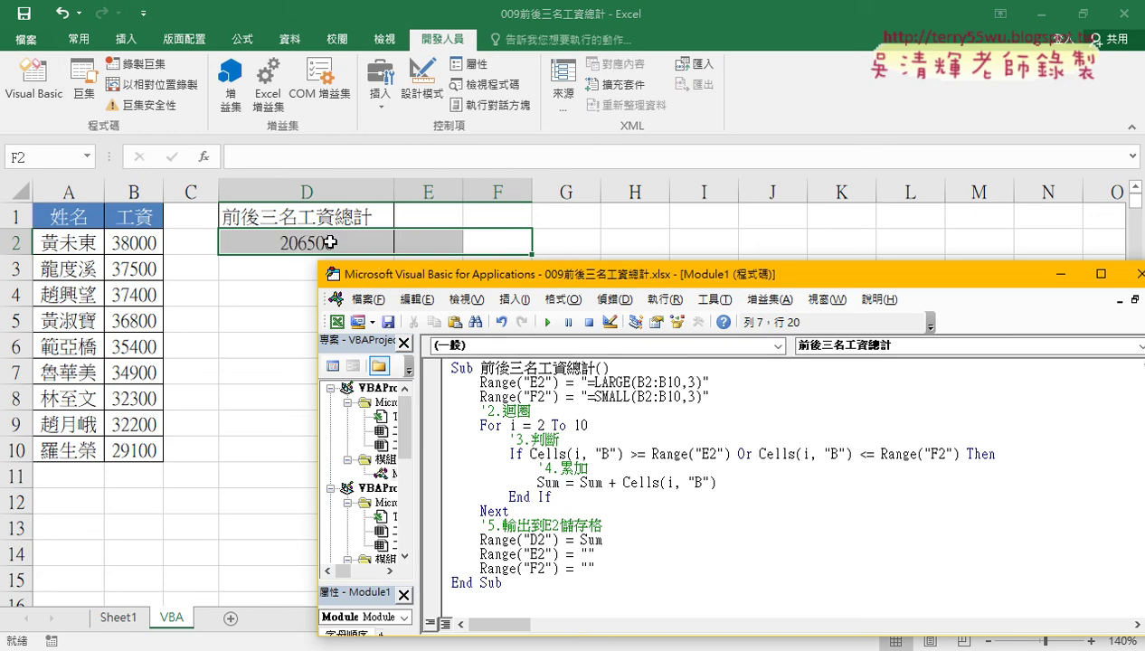